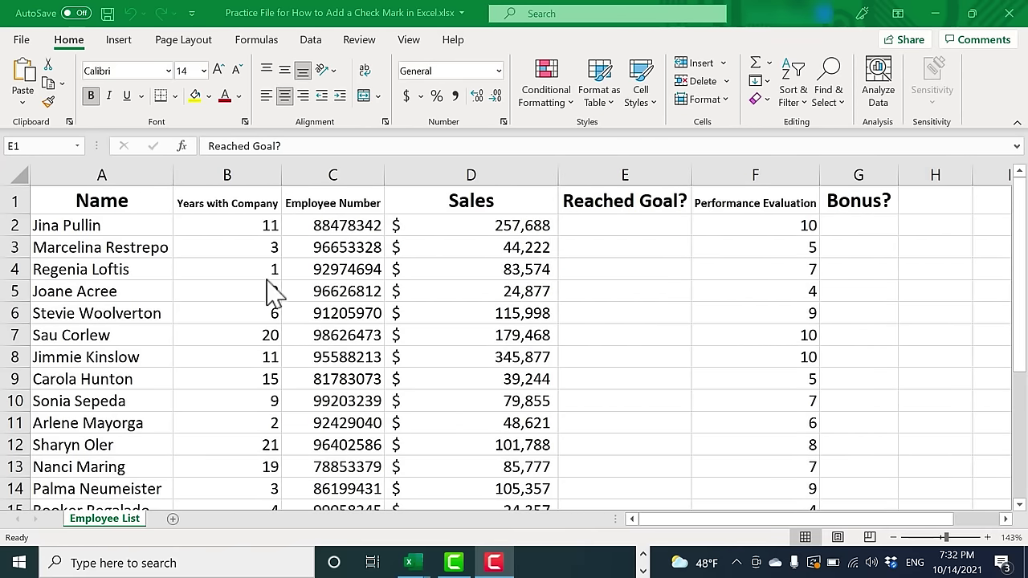
{"action": "scroll", "coordinate": [269, 295], "scroll_direction": "down", "scroll_amount": 5}
{"action": "scroll", "coordinate": [257, 303], "scroll_direction": "up", "scroll_amount": 5}
{"action": "scroll", "coordinate": [457, 277], "scroll_direction": "down", "scroll_amount": 3}
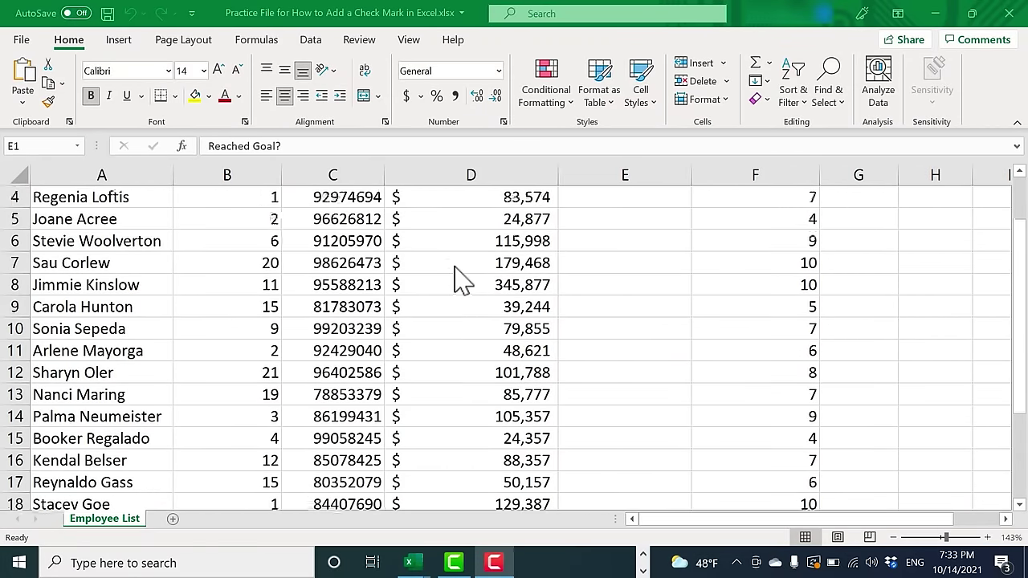
{"action": "scroll", "coordinate": [457, 293], "scroll_direction": "up", "scroll_amount": 3}
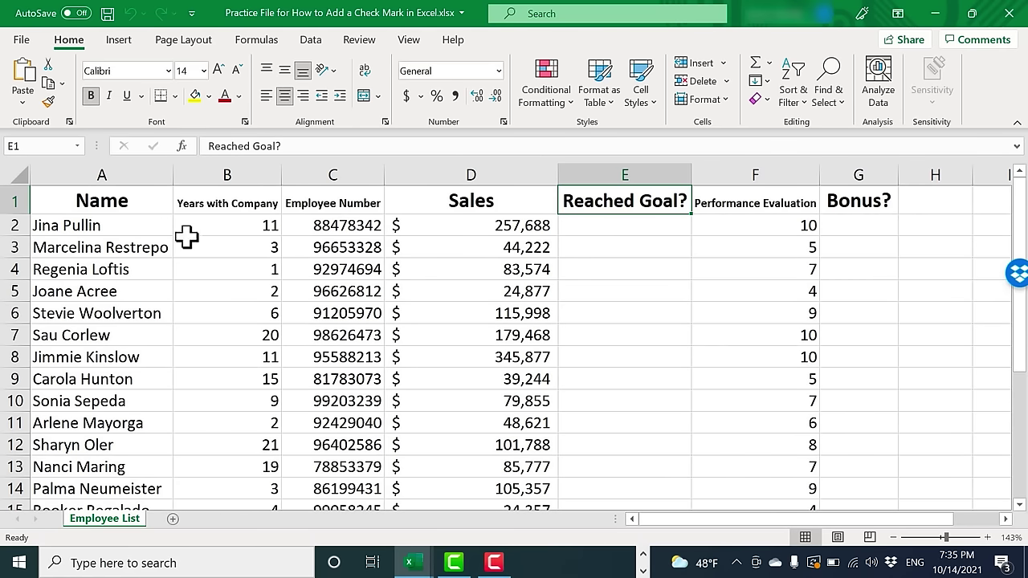
- Enter a capital P in the Reached Goal? cells E2, E4 and E6
{"action": "left_click", "coordinate": [614, 228]}
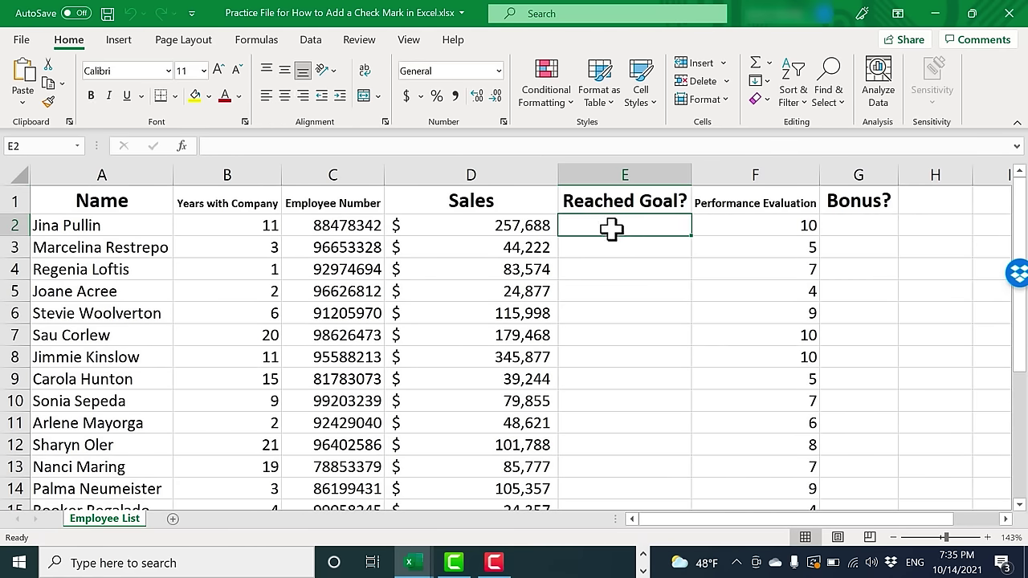
{"action": "type", "text": "P"}
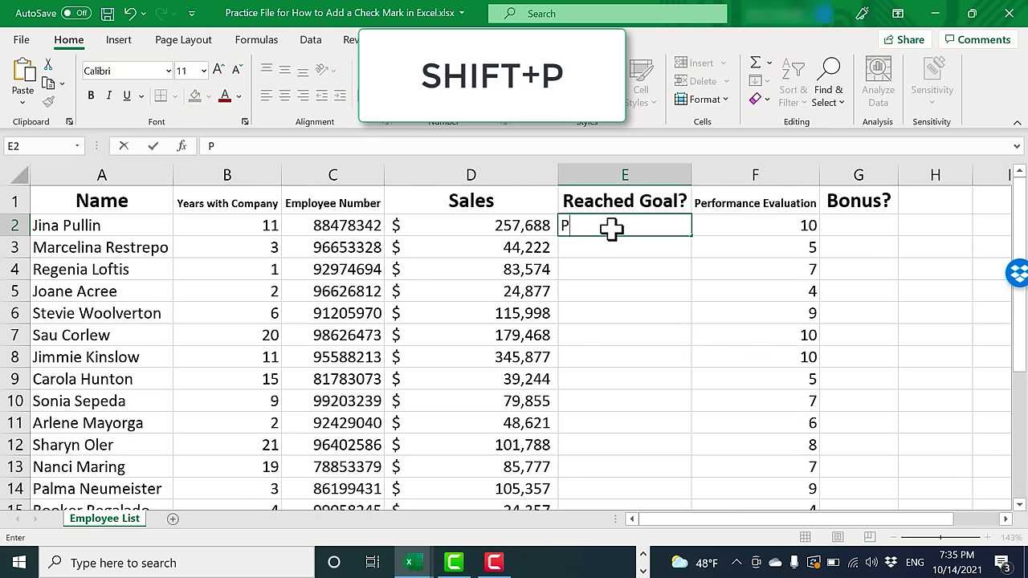
{"action": "key", "text": "Return"}
{"action": "key", "text": "Return"}
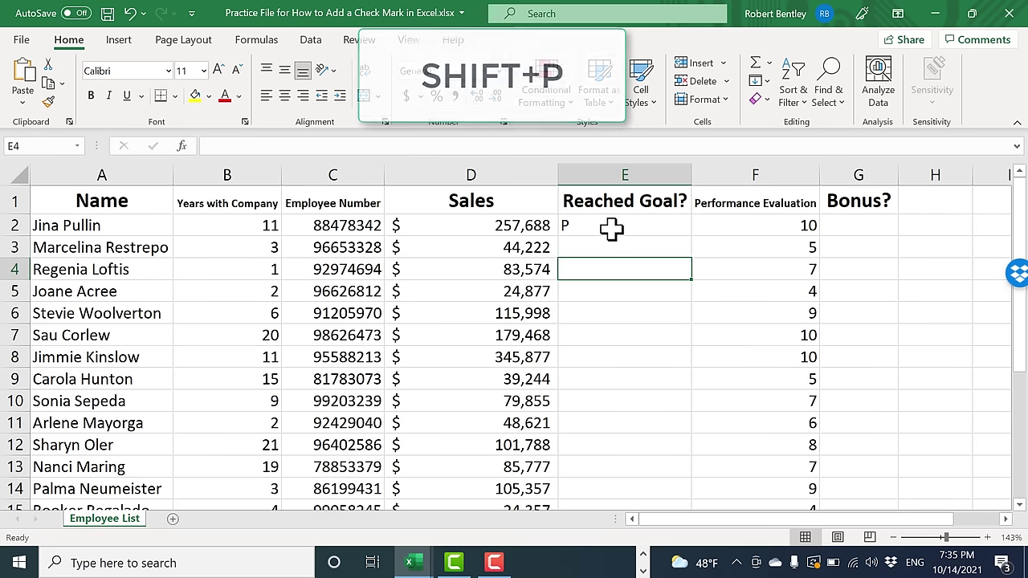
{"action": "type", "text": "P"}
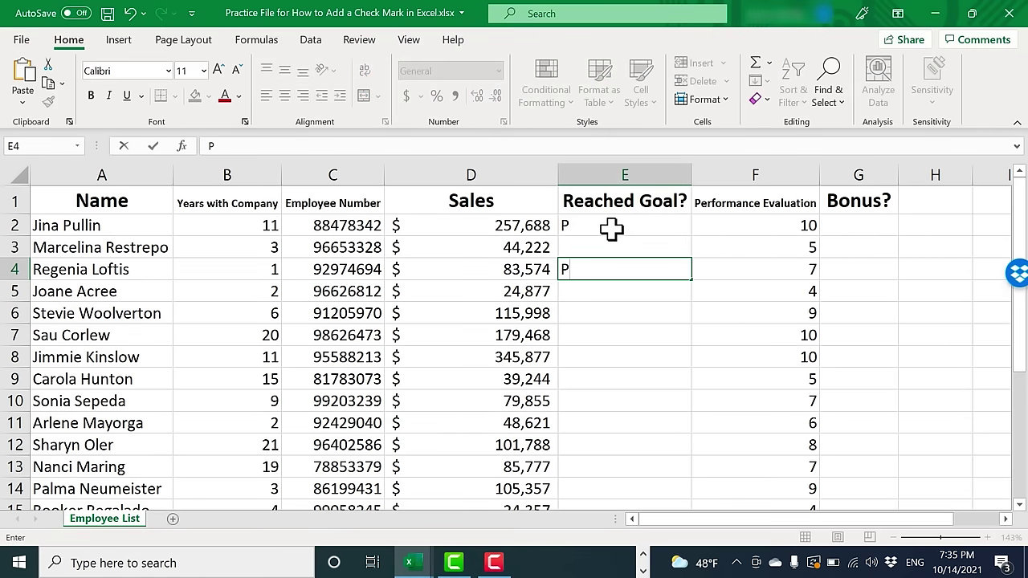
{"action": "key", "text": "Return"}
{"action": "key", "text": "Return"}
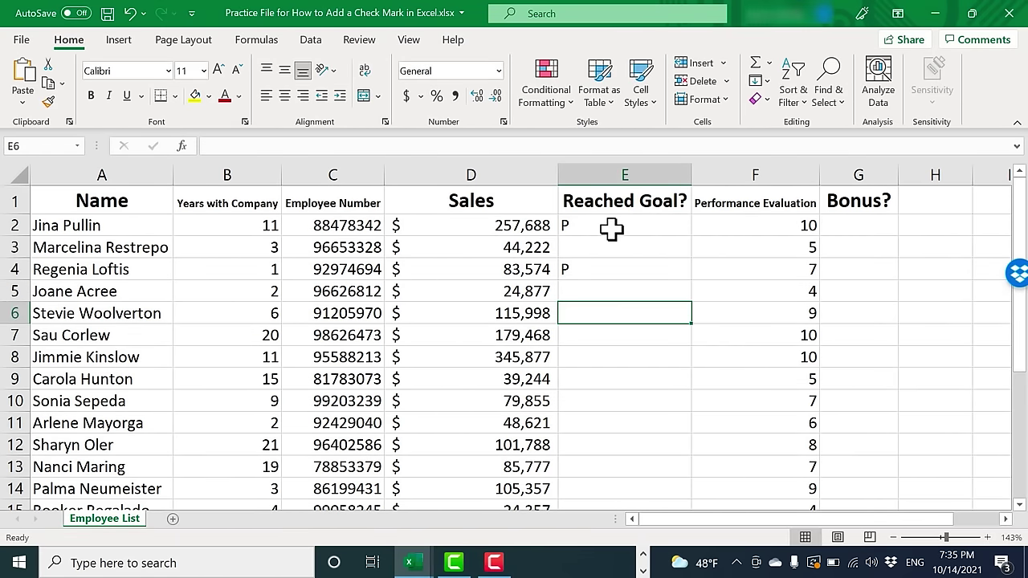
{"action": "key", "text": "BackSpace"}
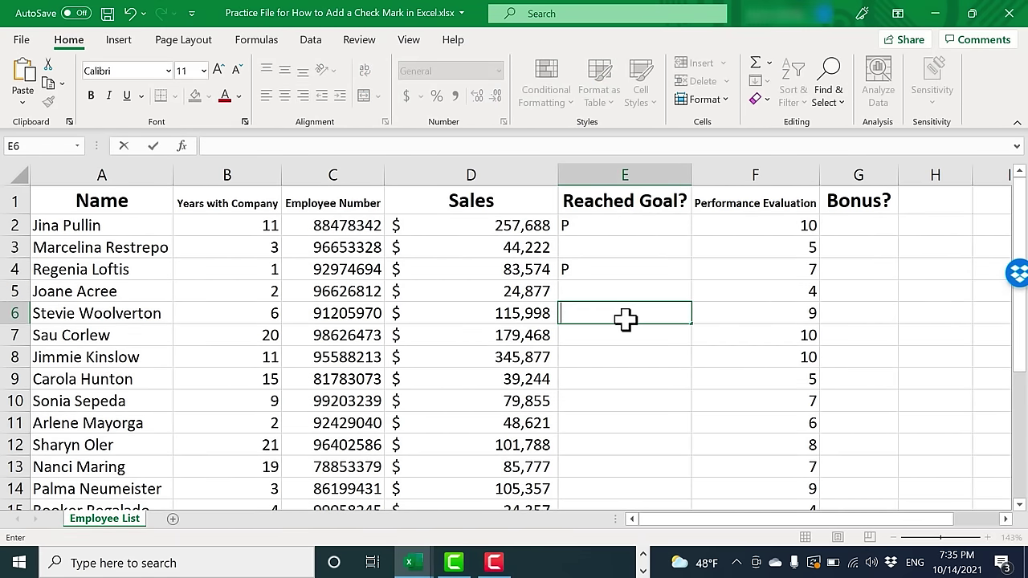
{"action": "key", "text": "Return"}
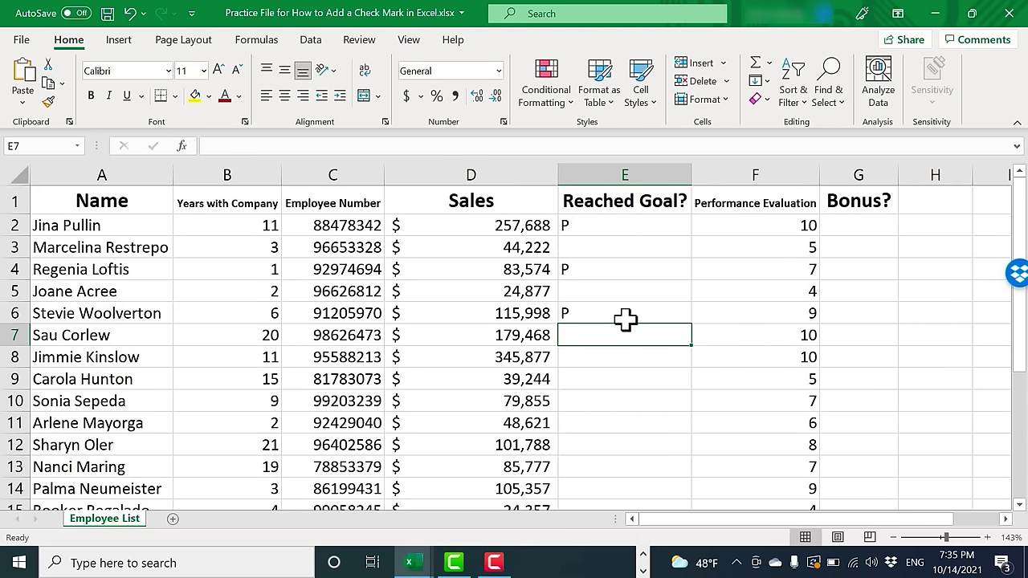
- Change the font of the Reached Goal? cells E2 through E23 to Wingdings 2
{"action": "left_click", "coordinate": [630, 269]}
{"action": "left_click_drag", "start_coordinate": [627, 228], "coordinate": [607, 451]}
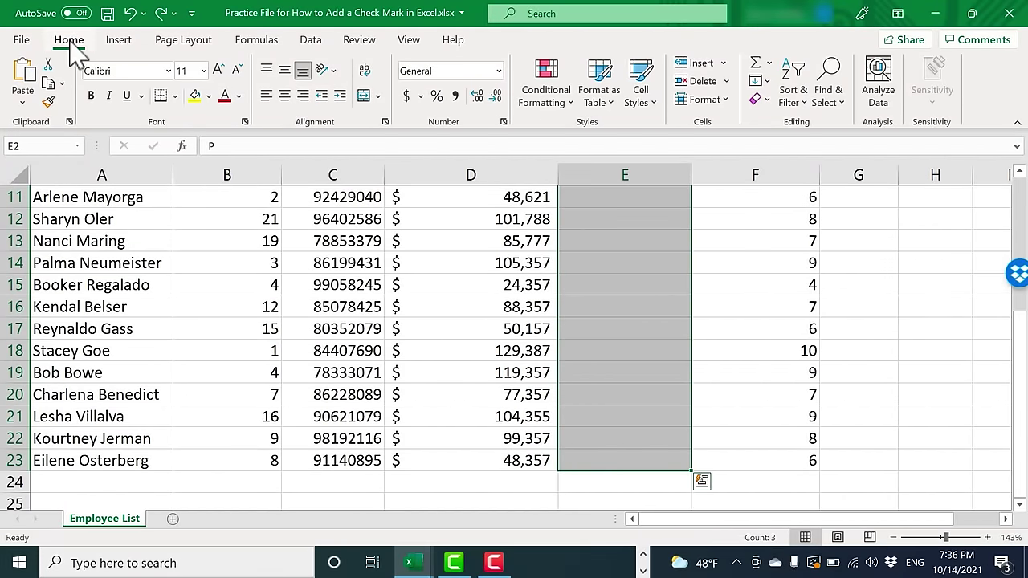
{"action": "left_click", "coordinate": [168, 69]}
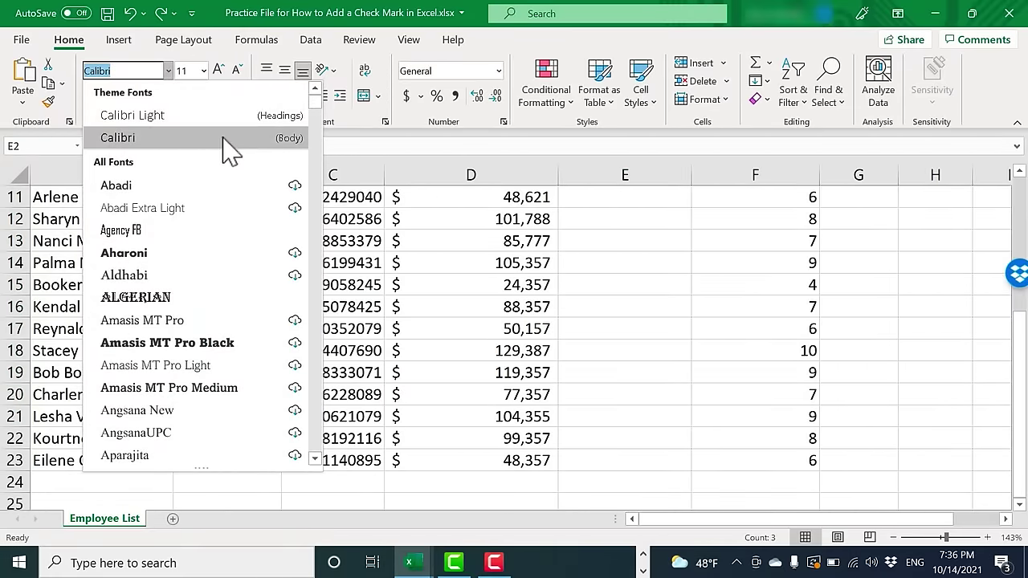
{"action": "left_click_drag", "start_coordinate": [314, 102], "coordinate": [291, 443]}
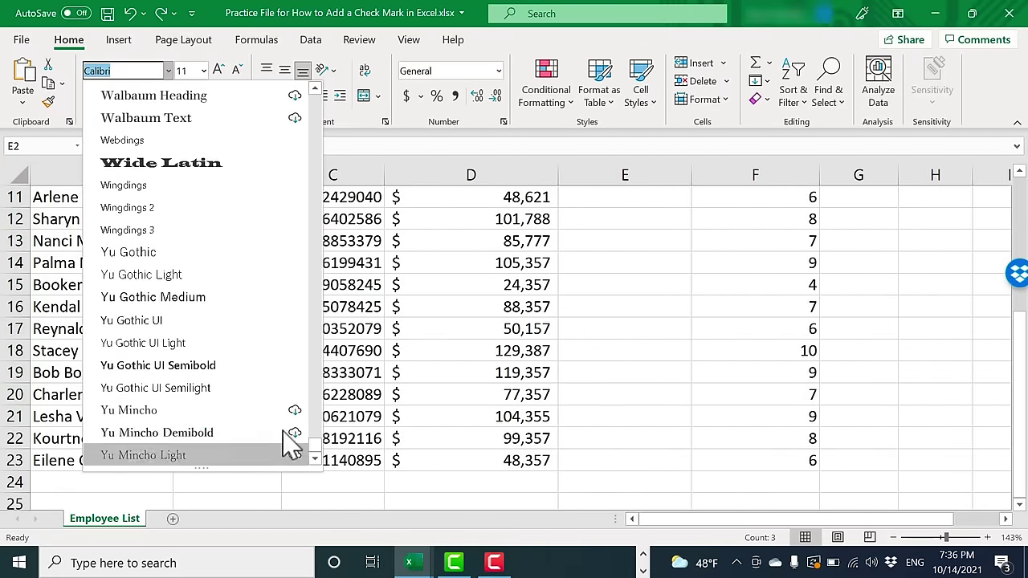
{"action": "left_click", "coordinate": [151, 207]}
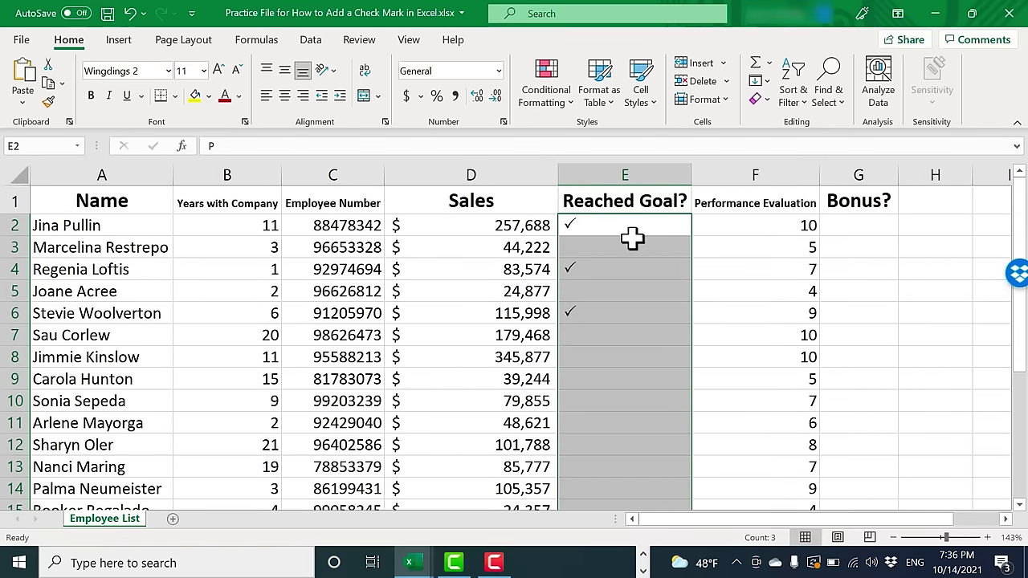
{"action": "left_click", "coordinate": [599, 269]}
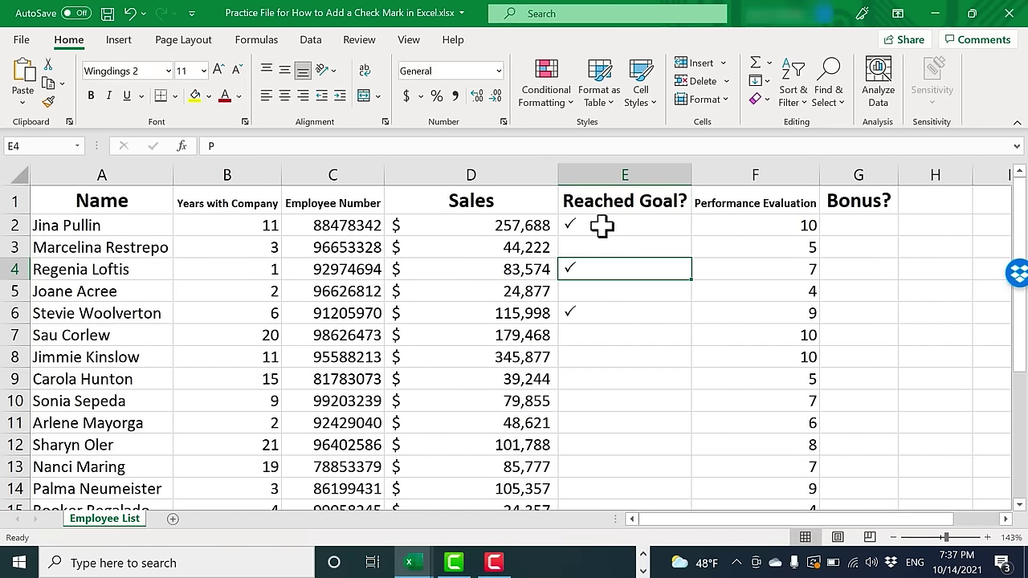
{"action": "left_click", "coordinate": [600, 227]}
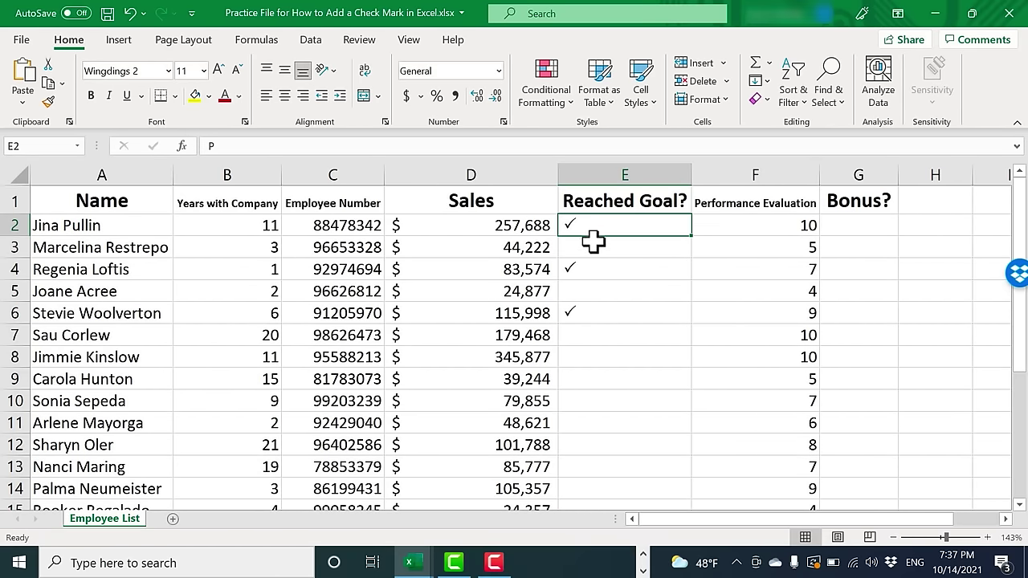
- Add check marks to cells E7, E8 and E10 by entering a capital P in each
{"action": "left_click", "coordinate": [613, 355]}
{"action": "left_click", "coordinate": [605, 333]}
{"action": "type", "text": "P"}
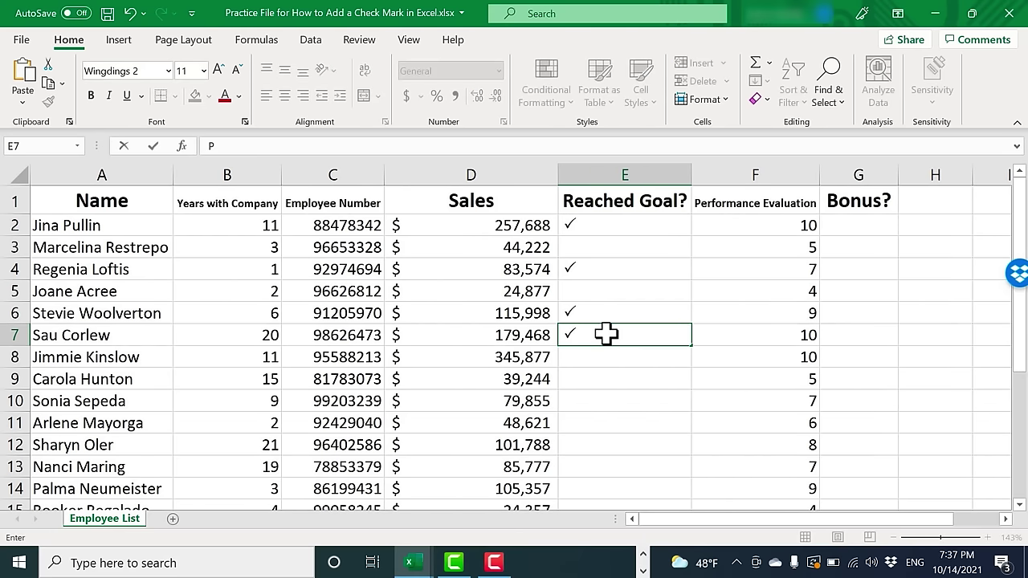
{"action": "key", "text": "Return"}
{"action": "type", "text": "P"}
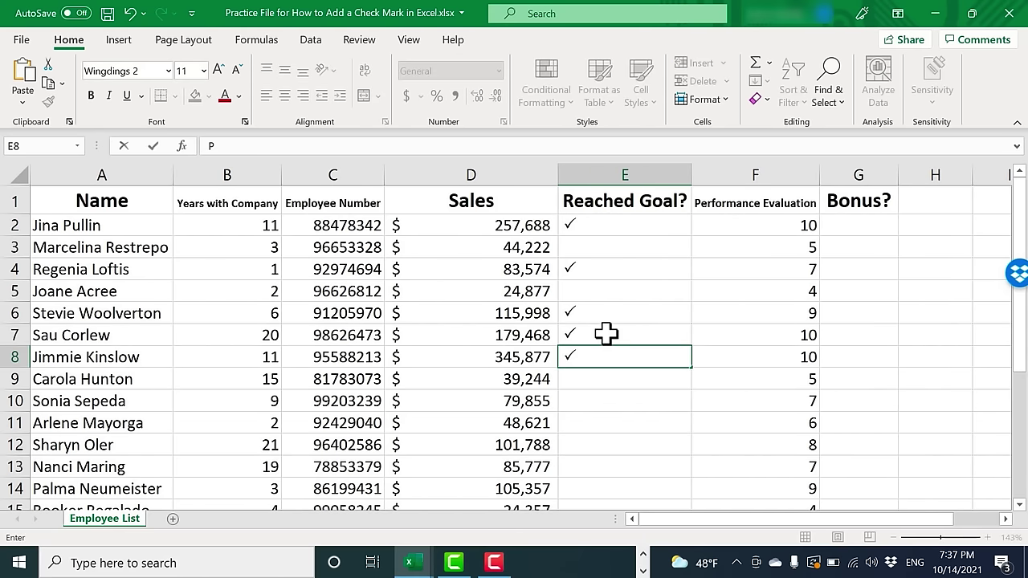
{"action": "key", "text": "Return"}
{"action": "key", "text": "Return"}
{"action": "type", "text": "P"}
{"action": "key", "text": "Return"}
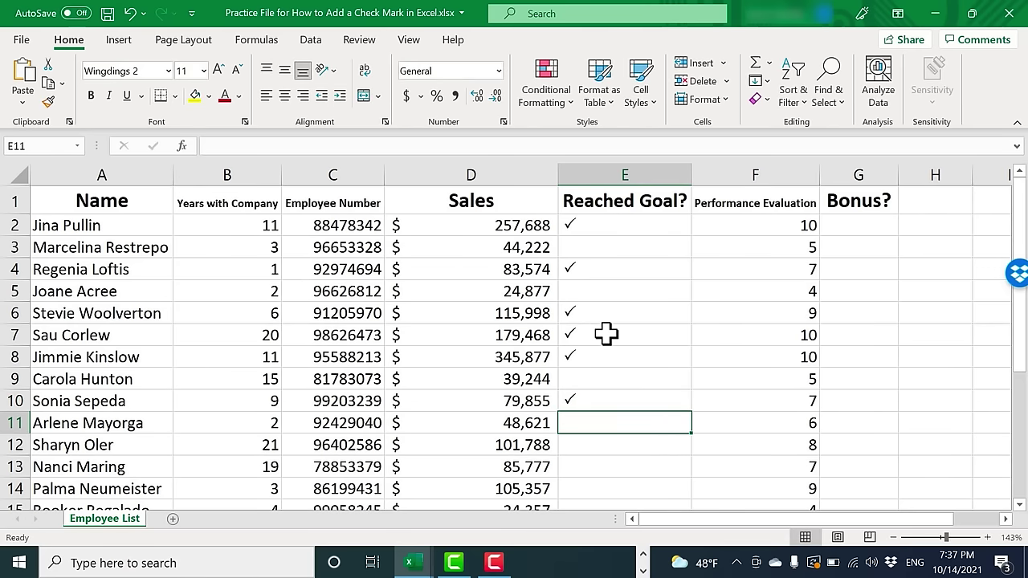
- Add X marks to cells E3, E5 and E9 by entering a capital O in each
{"action": "key", "text": "Up"}
{"action": "key", "text": "Up"}
{"action": "left_click", "coordinate": [592, 245]}
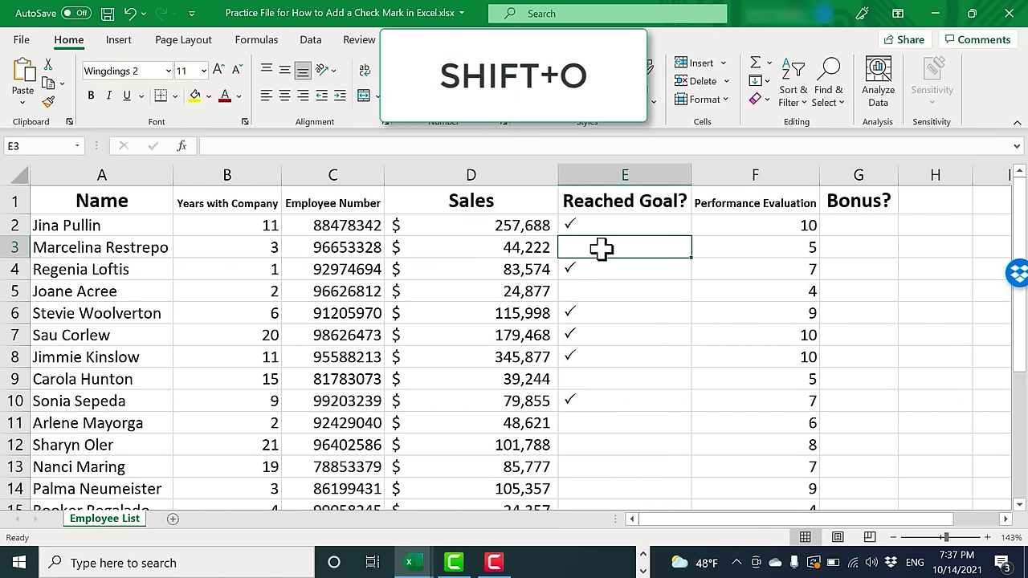
{"action": "type", "text": "O"}
{"action": "key", "text": "Return"}
{"action": "key", "text": "Return"}
{"action": "type", "text": "O"}
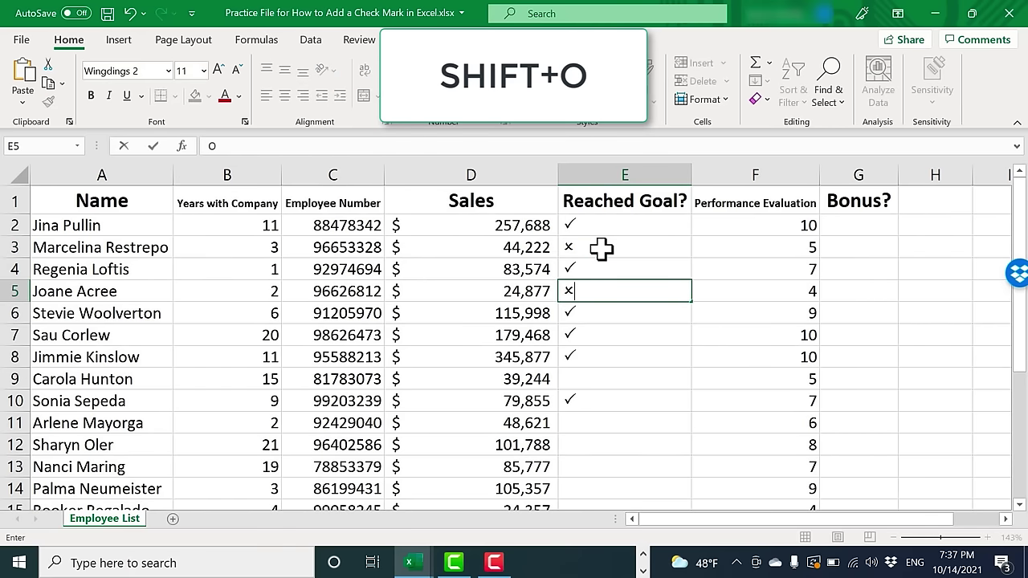
{"action": "key", "text": "Return"}
{"action": "key", "text": "Return"}
{"action": "key", "text": "Return"}
{"action": "key", "text": "Return"}
{"action": "type", "text": "O"}
{"action": "left_click", "coordinate": [636, 435]}
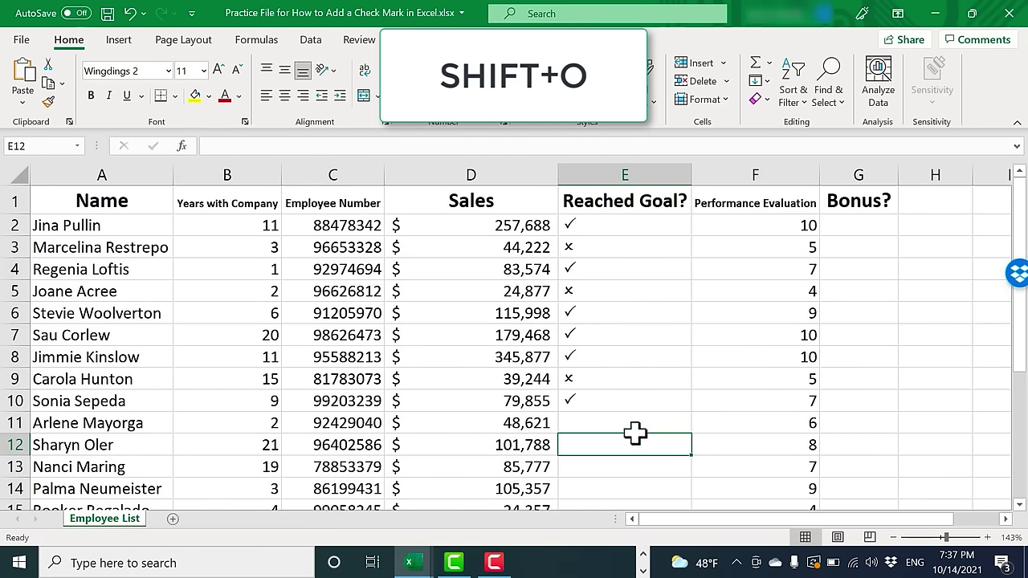
- Copy the check mark in E8 and paste it into cells E12, E14, E13 and E16
{"action": "left_click", "coordinate": [581, 350]}
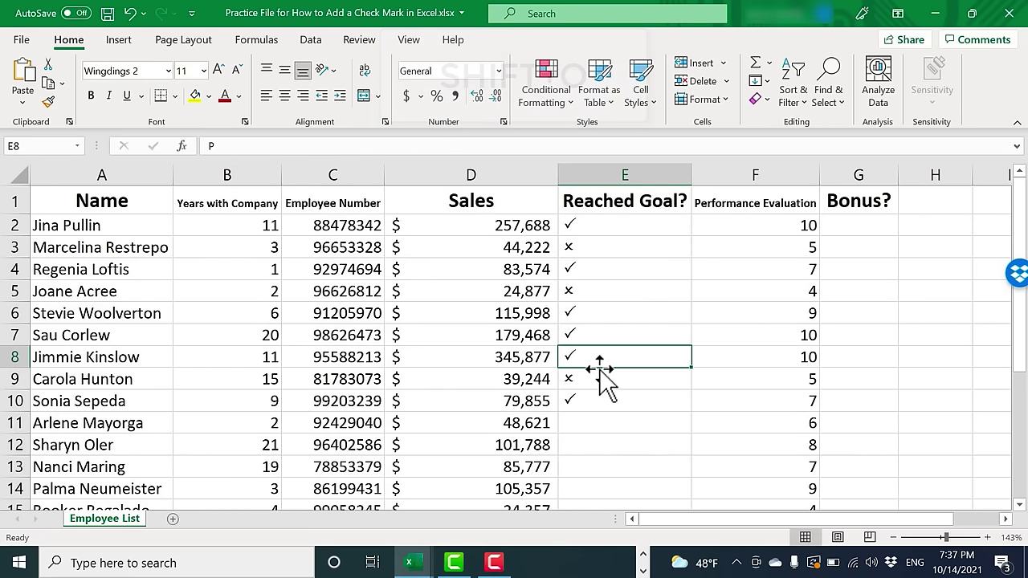
{"action": "key", "text": "ctrl+c"}
{"action": "left_click", "coordinate": [600, 448]}
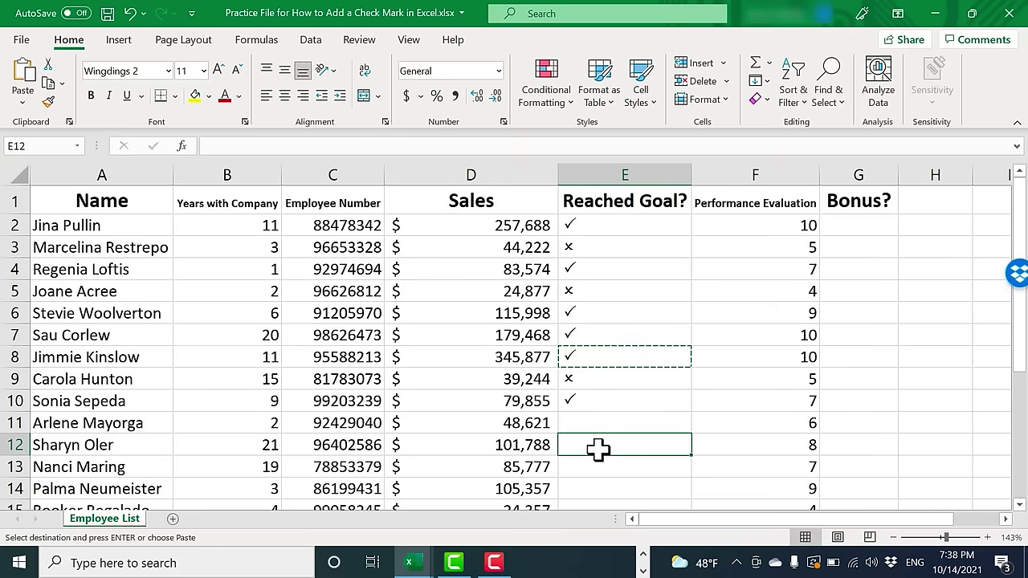
{"action": "key", "text": "ctrl+v"}
{"action": "scroll", "coordinate": [632, 457], "scroll_direction": "down", "scroll_amount": 1}
{"action": "left_click", "coordinate": [589, 411]}
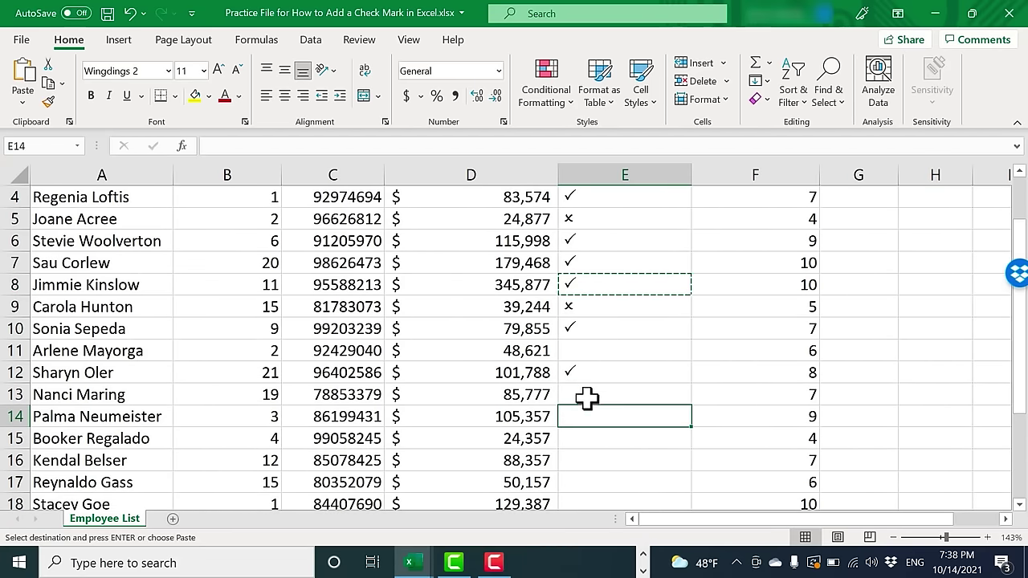
{"action": "key", "text": "ctrl+v"}
{"action": "left_click", "coordinate": [594, 395]}
{"action": "key", "text": "ctrl+v"}
{"action": "left_click", "coordinate": [592, 461]}
{"action": "key", "text": "ctrl+v"}
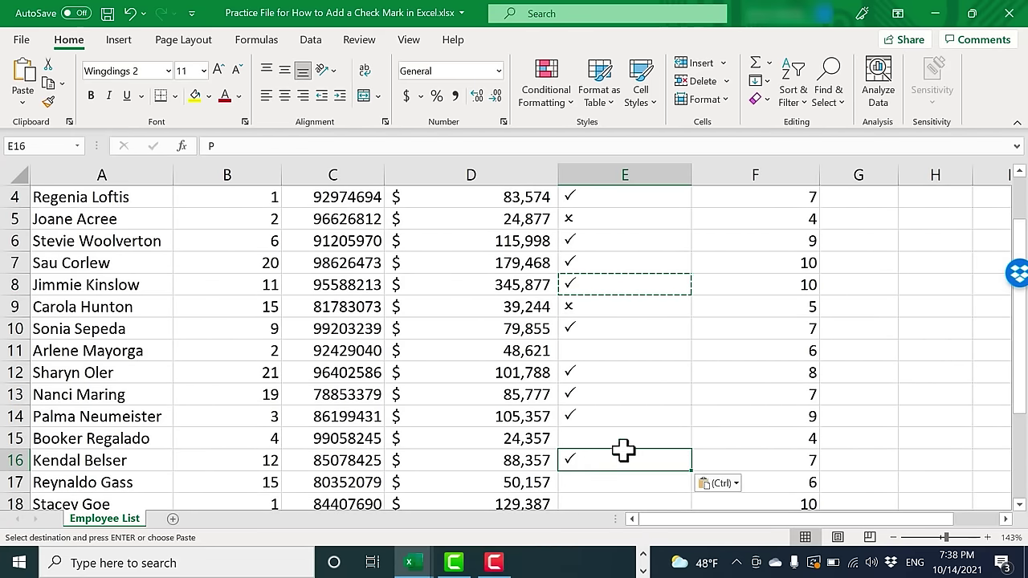
{"action": "scroll", "coordinate": [642, 361], "scroll_direction": "up", "scroll_amount": 1}
{"action": "key", "text": "ctrl"}
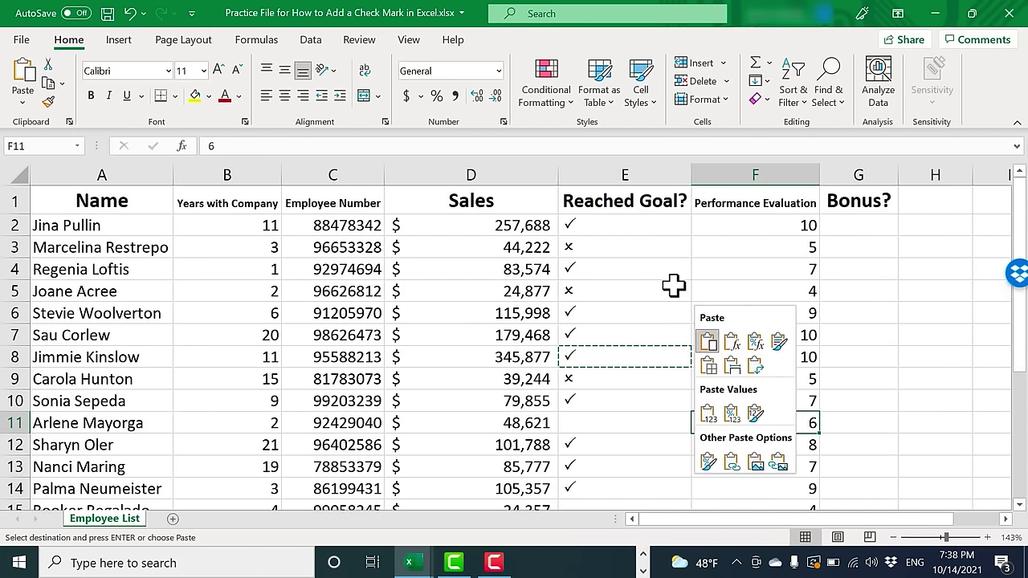
{"action": "left_click", "coordinate": [660, 281]}
- Undo all marks and the font change in the Reached Goal? column, and cancel the pending copy selection
{"action": "key", "text": "ctrl+z"}
{"action": "key", "text": "ctrl+z"}
{"action": "key", "text": "ctrl+z"}
{"action": "key", "text": "ctrl+z"}
{"action": "key", "text": "ctrl+z"}
{"action": "key", "text": "ctrl+z"}
{"action": "key", "text": "ctrl+z"}
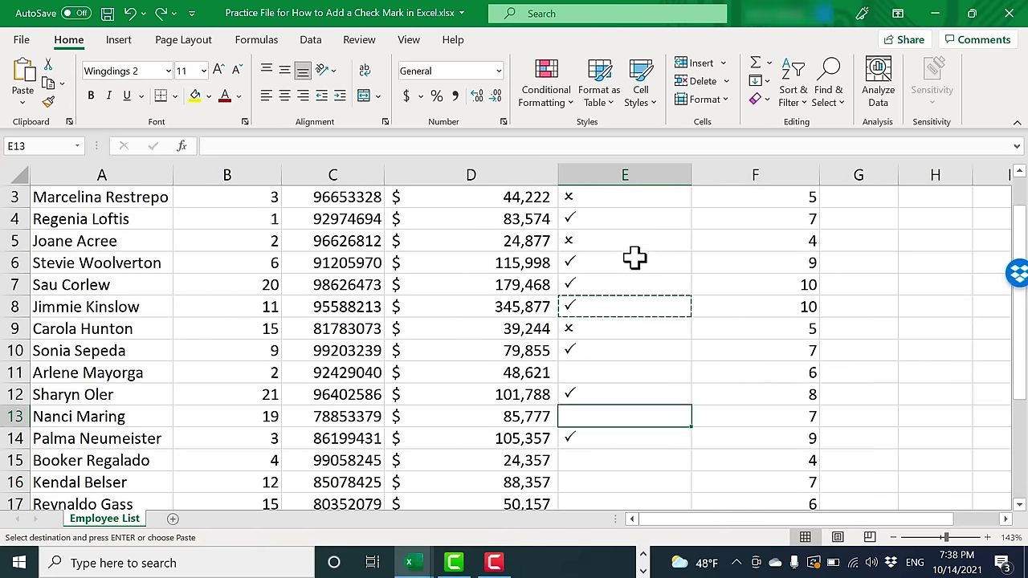
{"action": "key", "text": "ctrl+z"}
{"action": "key", "text": "ctrl+z"}
{"action": "key", "text": "ctrl+z"}
{"action": "key", "text": "ctrl+z"}
{"action": "key", "text": "ctrl+z"}
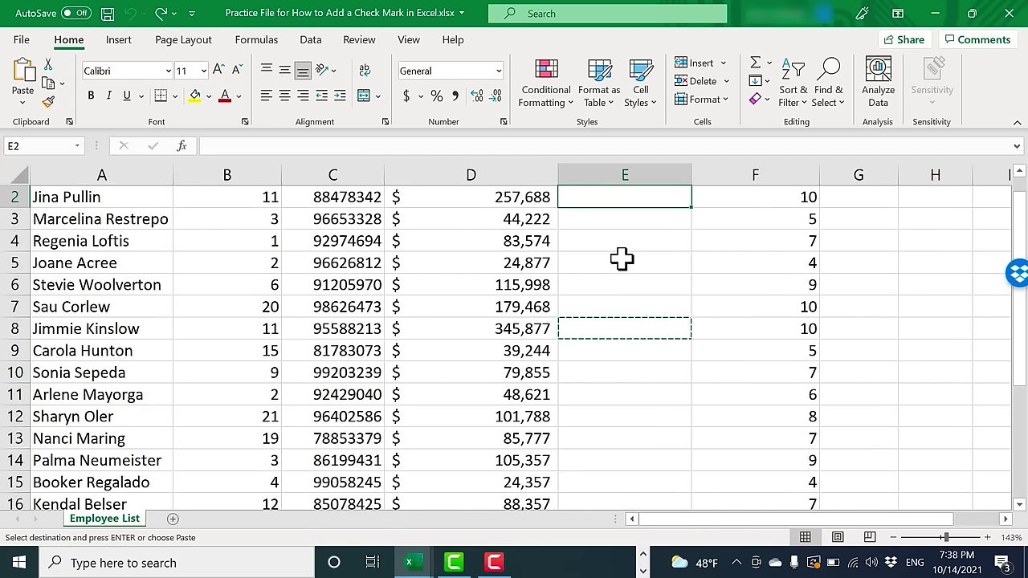
{"action": "scroll", "coordinate": [611, 245], "scroll_direction": "up", "scroll_amount": 1}
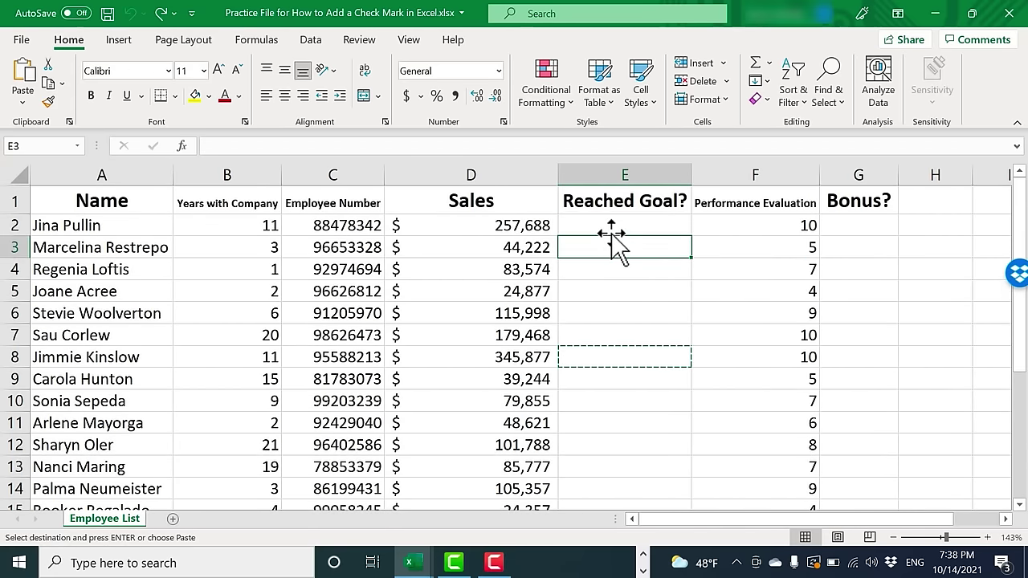
{"action": "key", "text": "Escape"}
{"action": "left_click", "coordinate": [619, 224]}
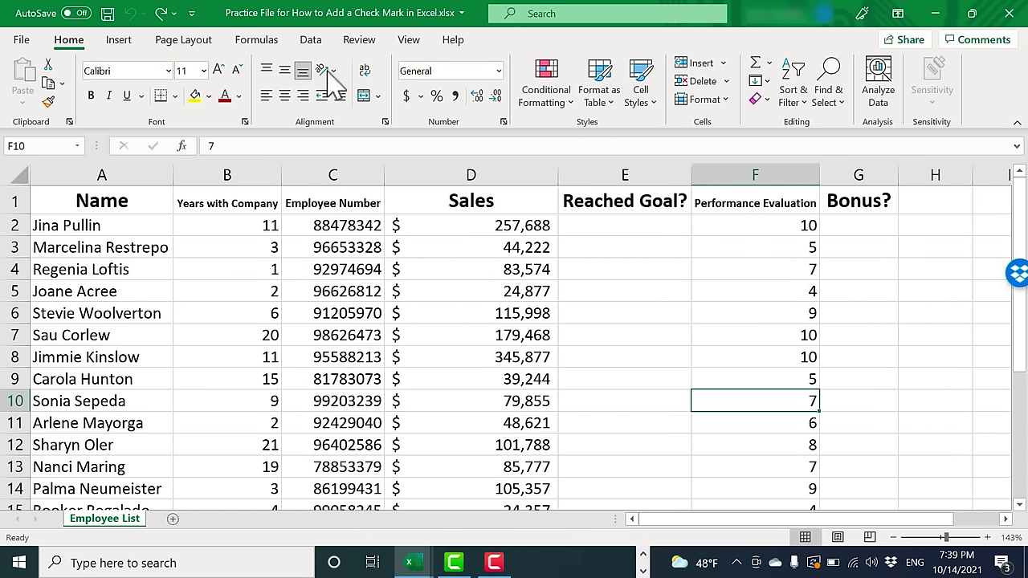
- Enable the Developer tab among the ribbon's main tabs and show its commands
{"action": "right_click", "coordinate": [449, 42]}
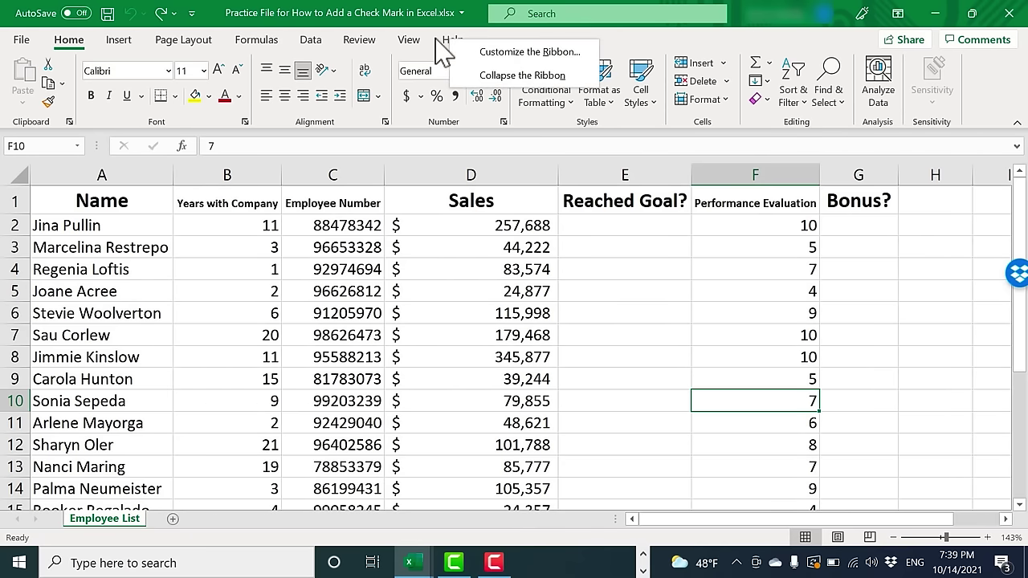
{"action": "left_click", "coordinate": [504, 52]}
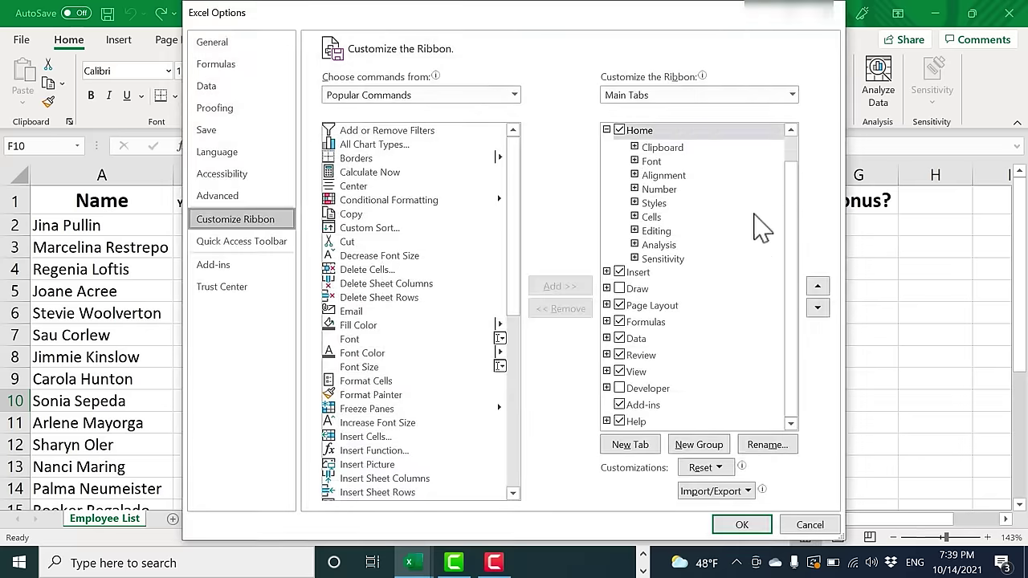
{"action": "left_click", "coordinate": [619, 389]}
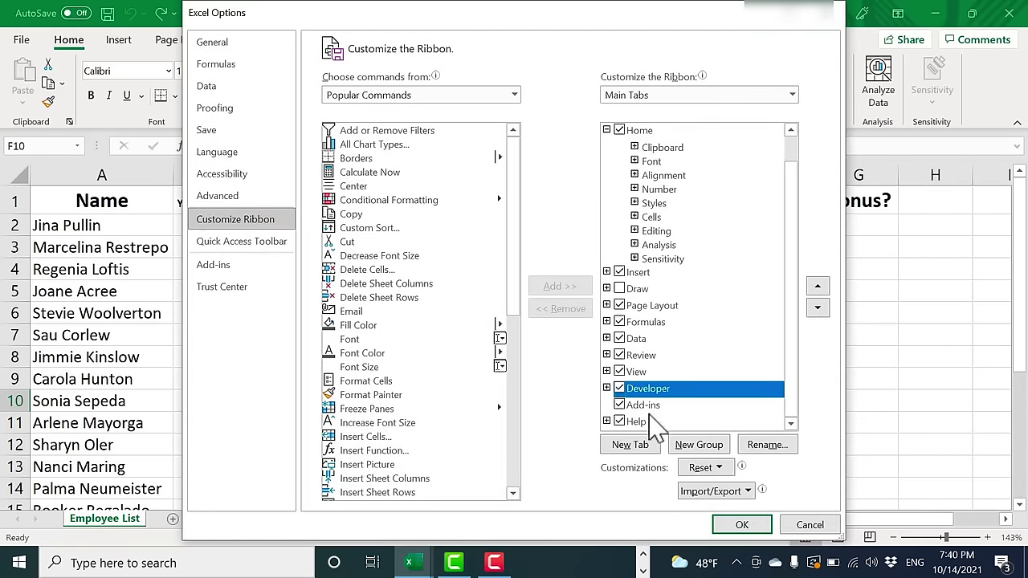
{"action": "left_click", "coordinate": [740, 525]}
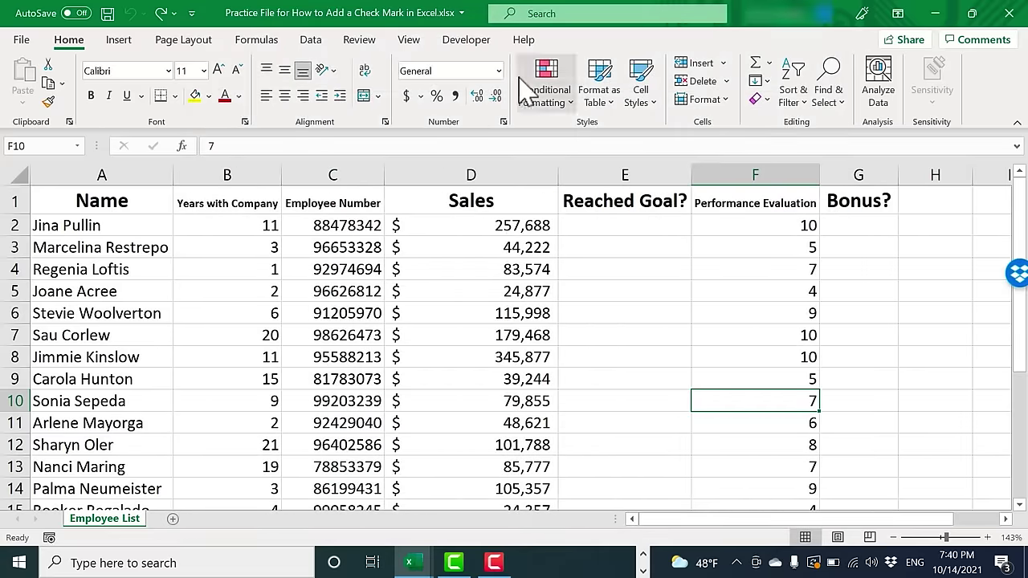
{"action": "left_click", "coordinate": [476, 56]}
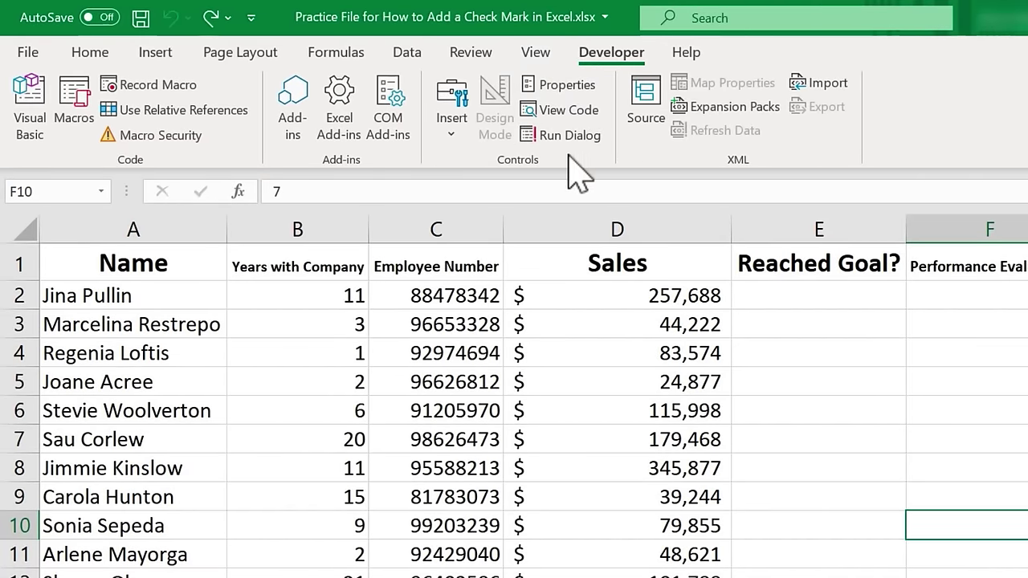
- Insert a small form-control check box beside the first employee and position it within cell E2
{"action": "left_click", "coordinate": [456, 120]}
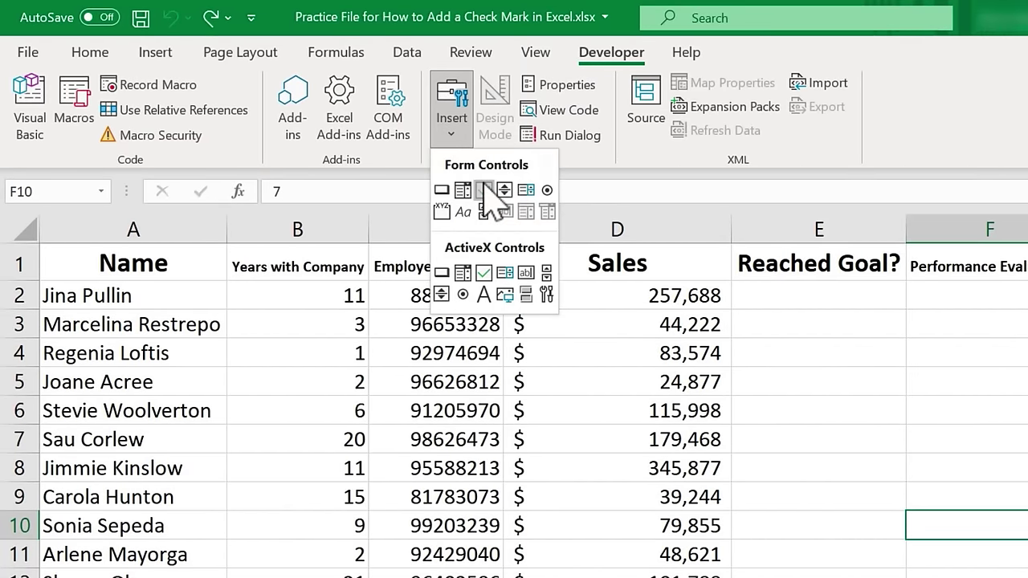
{"action": "left_click", "coordinate": [484, 189]}
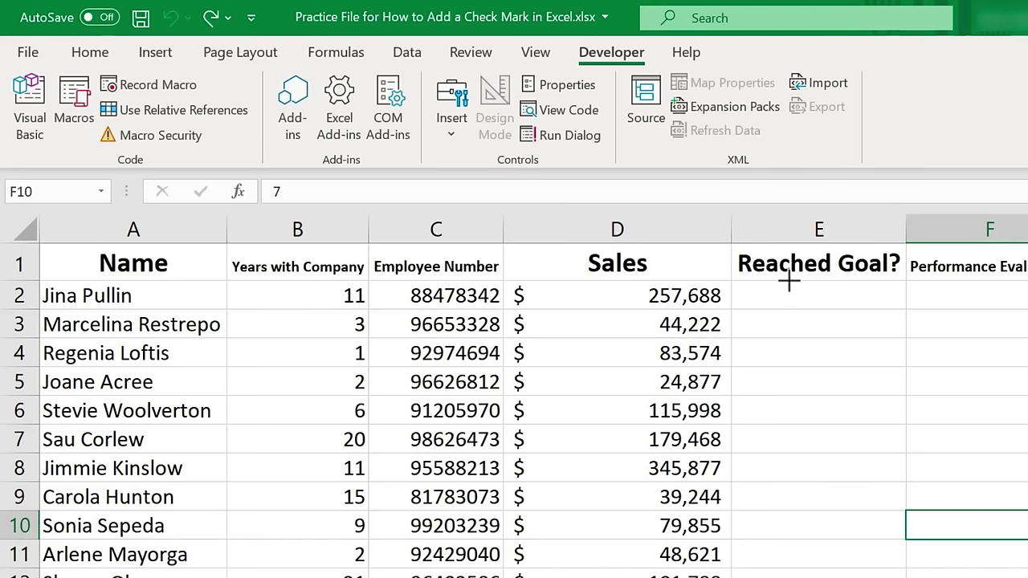
{"action": "left_click_drag", "start_coordinate": [784, 284], "coordinate": [823, 315]}
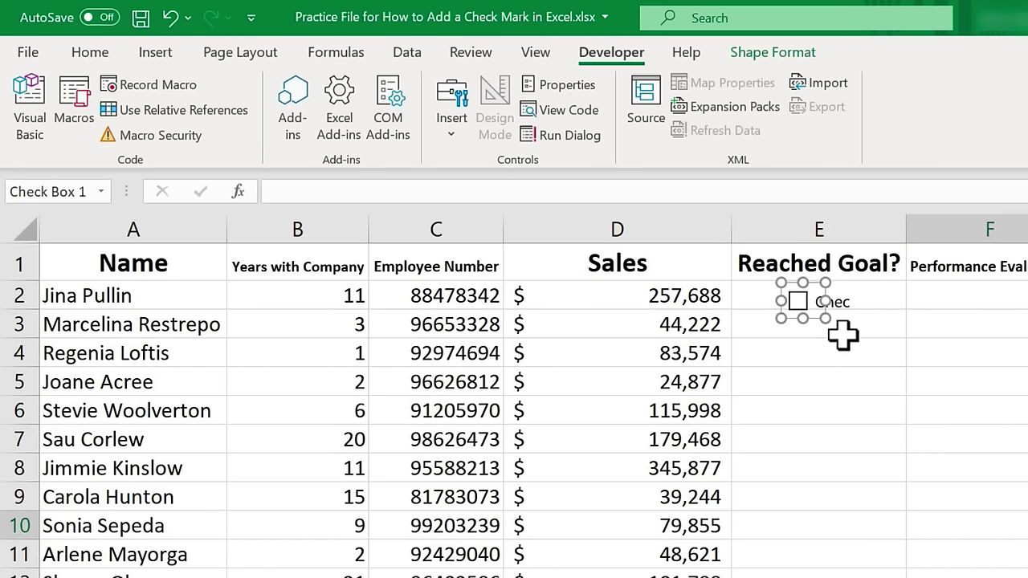
{"action": "right_click", "coordinate": [803, 299]}
{"action": "left_click", "coordinate": [794, 311]}
{"action": "left_click", "coordinate": [802, 323]}
- Toggle the check box in E2 to test ticking and clearing it
{"action": "left_click", "coordinate": [800, 295]}
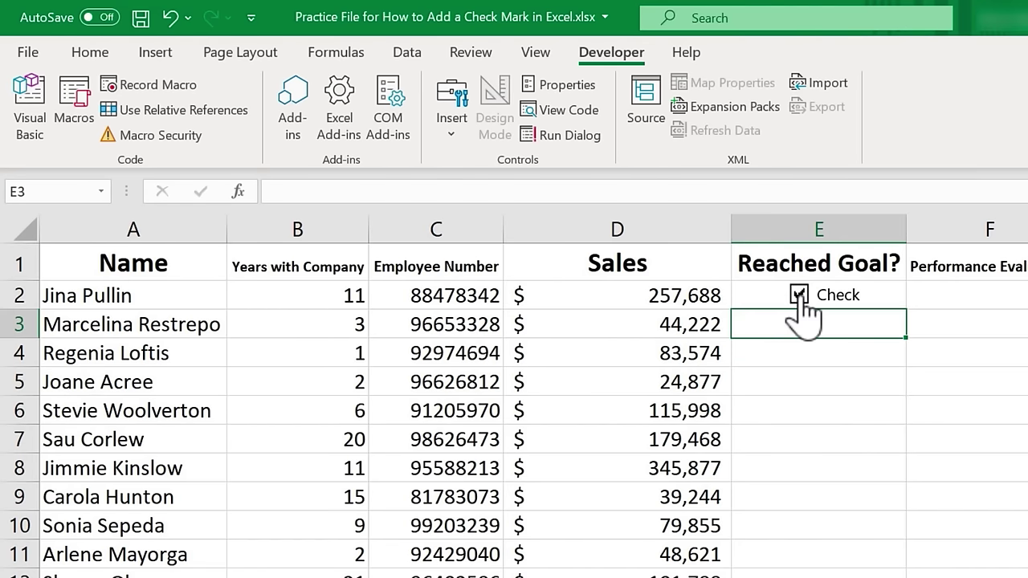
{"action": "left_click", "coordinate": [800, 297]}
{"action": "key", "text": "Down"}
{"action": "key", "text": "Down"}
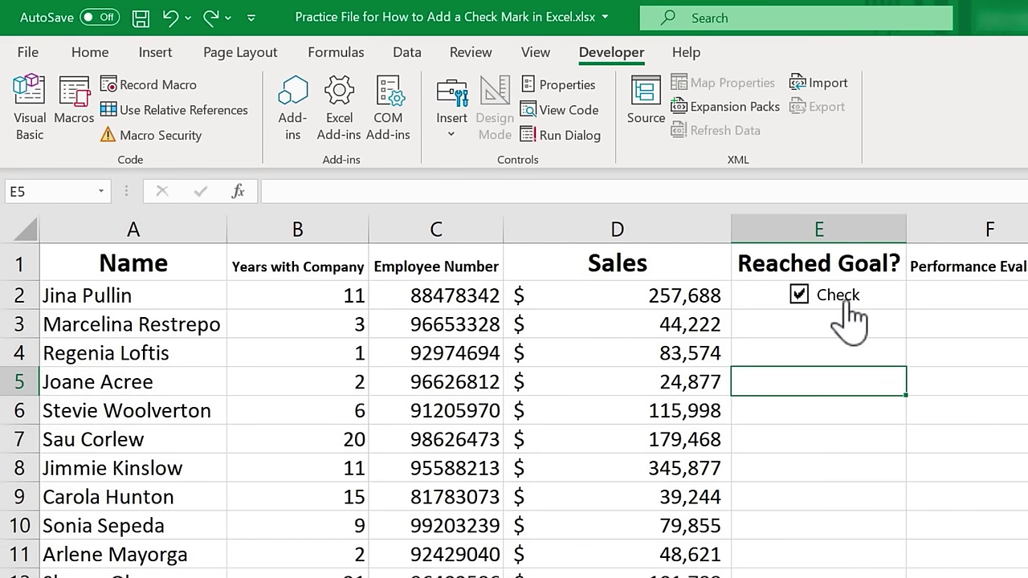
{"action": "left_click", "coordinate": [842, 296]}
- Delete the caption text of the check box in E2 and test toggling the bare box
{"action": "right_click", "coordinate": [847, 299]}
{"action": "left_click", "coordinate": [863, 409]}
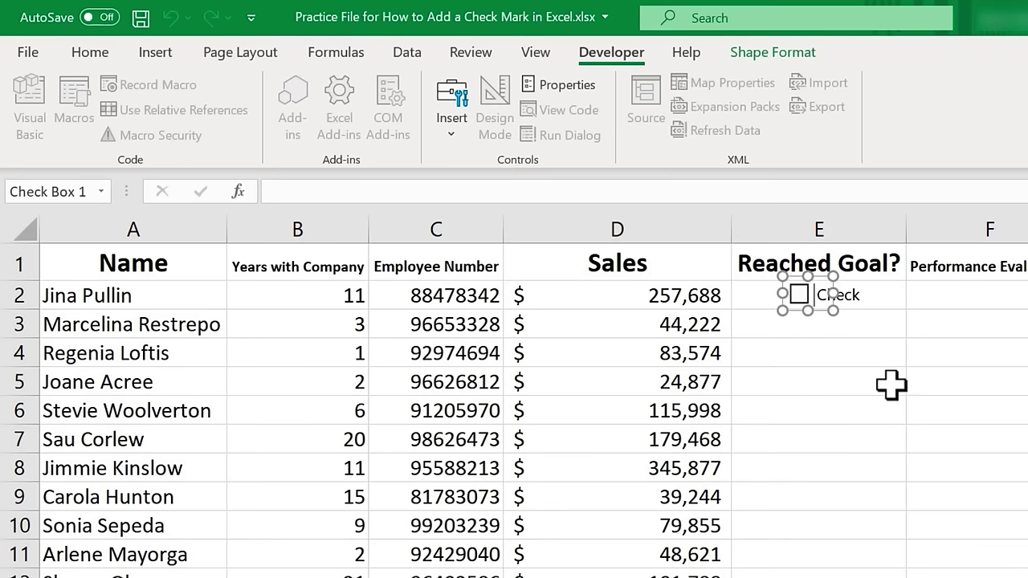
{"action": "left_click_drag", "start_coordinate": [818, 294], "coordinate": [893, 305]}
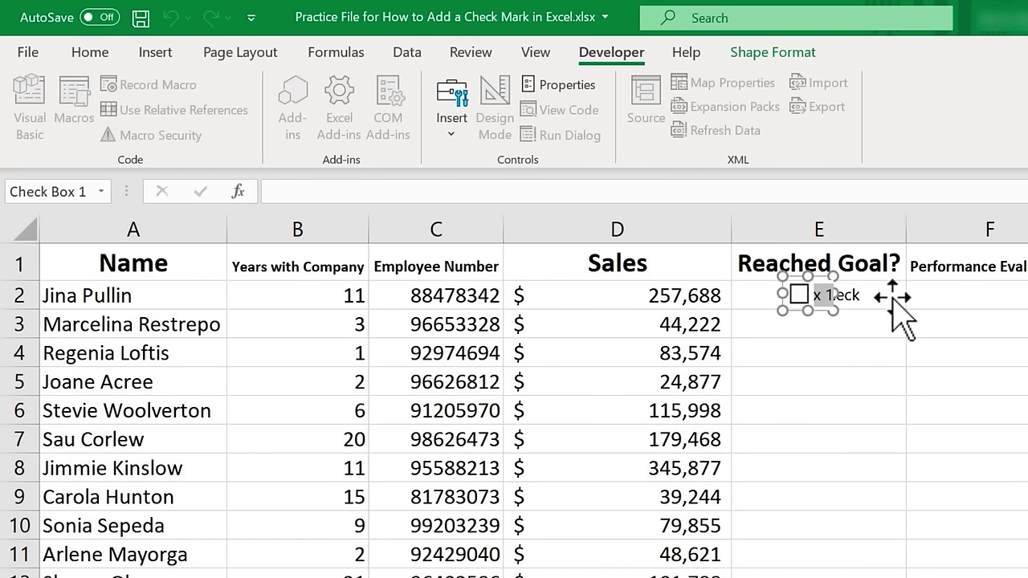
{"action": "key", "text": "BackSpace"}
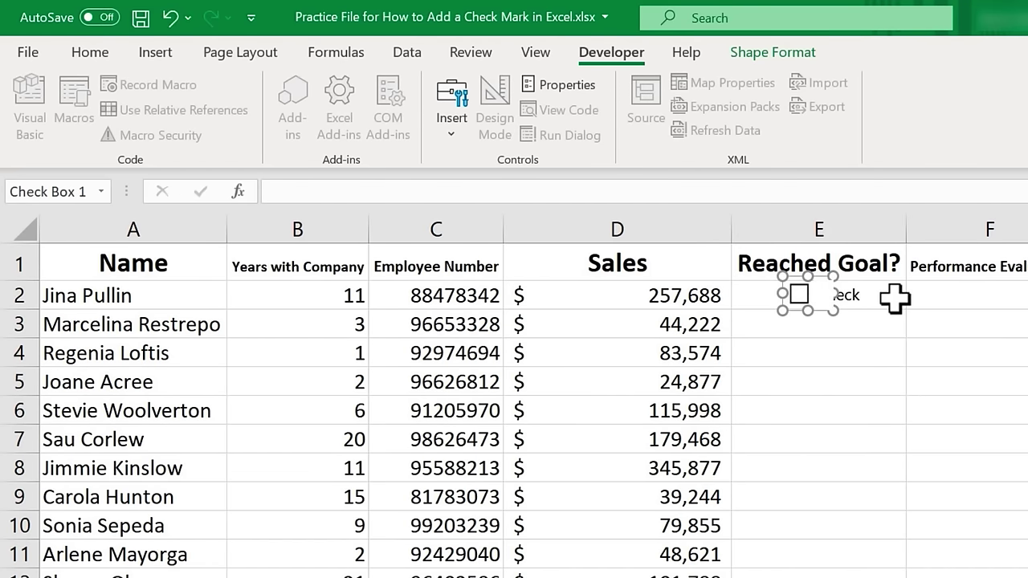
{"action": "left_click", "coordinate": [864, 320]}
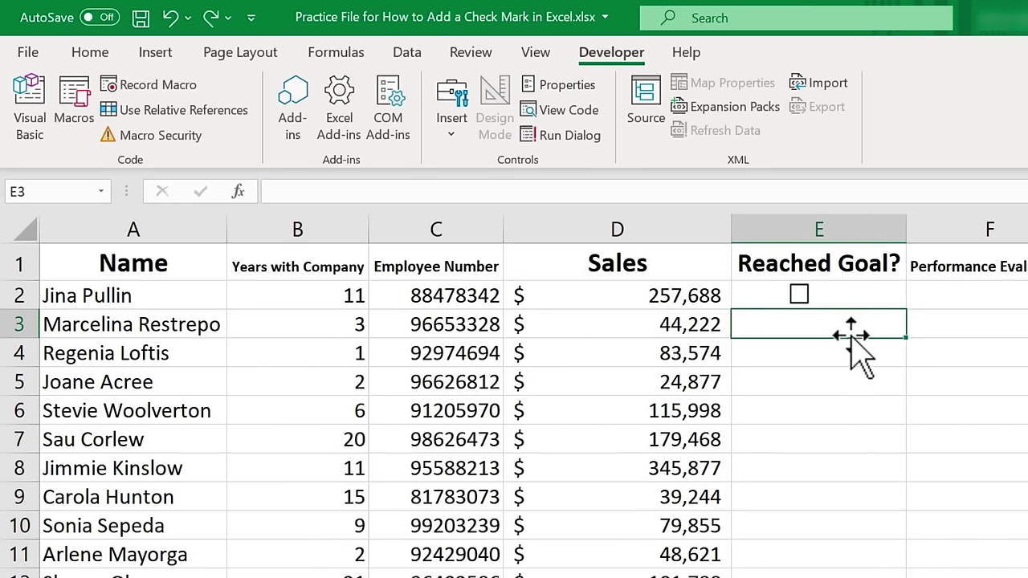
{"action": "left_click", "coordinate": [799, 297]}
{"action": "left_click", "coordinate": [799, 298]}
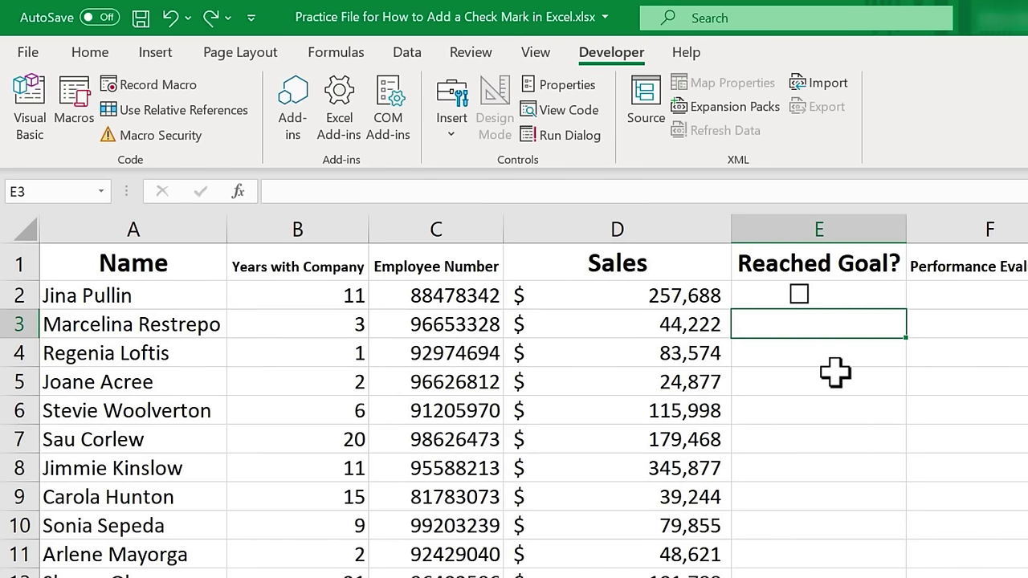
- Move the check box slightly toward the middle of cell E2 and leave it ticked
{"action": "right_click", "coordinate": [792, 295]}
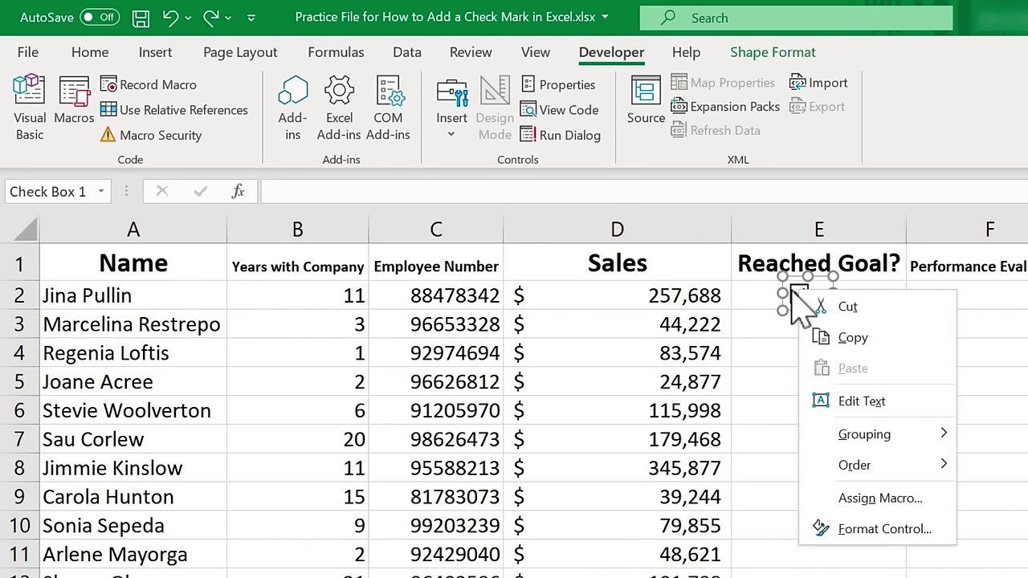
{"action": "left_click", "coordinate": [799, 296]}
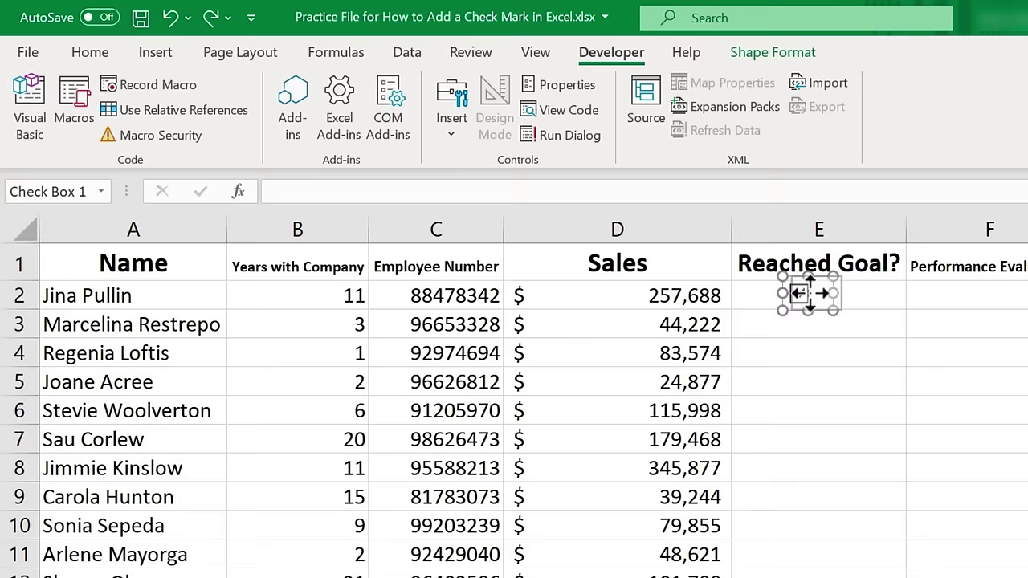
{"action": "right_click", "coordinate": [807, 298]}
{"action": "left_click", "coordinate": [807, 353]}
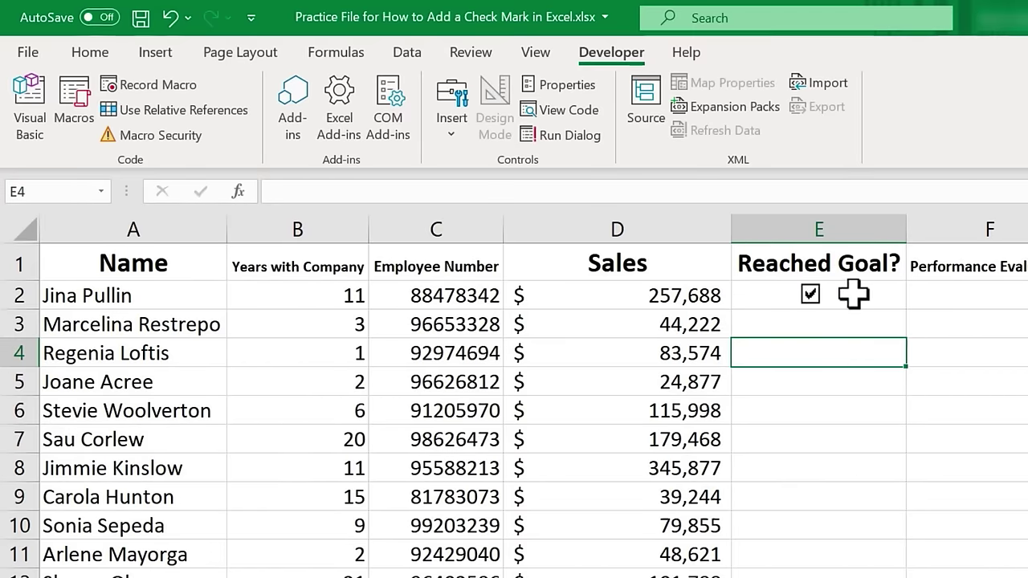
- Try filling the ticked check box from E2 down through E23, and undo the fill
{"action": "left_click", "coordinate": [851, 294]}
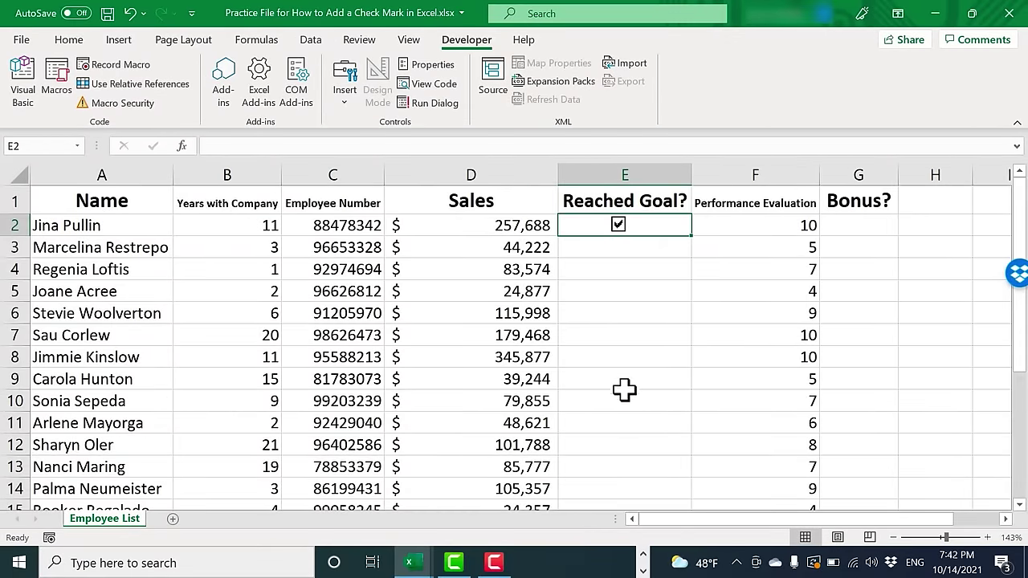
{"action": "scroll", "coordinate": [624, 403], "scroll_direction": "down", "scroll_amount": 3}
{"action": "scroll", "coordinate": [624, 403], "scroll_direction": "up", "scroll_amount": 3}
{"action": "left_click_drag", "start_coordinate": [695, 239], "coordinate": [696, 464]}
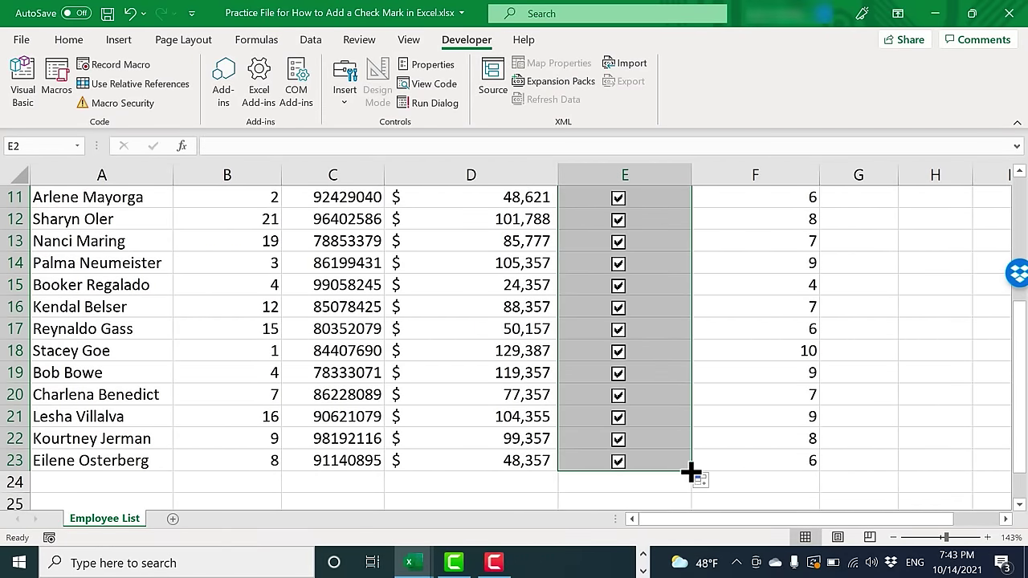
{"action": "key", "text": "ctrl+z"}
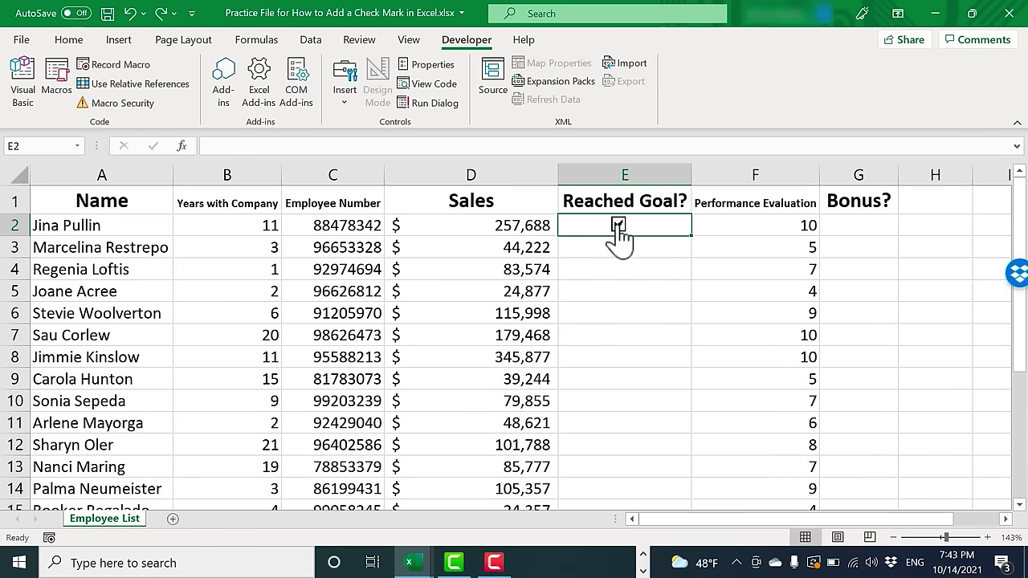
- Clear the check box in E2 and fill the empty box down the Reached Goal? column
{"action": "left_click", "coordinate": [618, 228]}
{"action": "left_click_drag", "start_coordinate": [694, 238], "coordinate": [707, 560]}
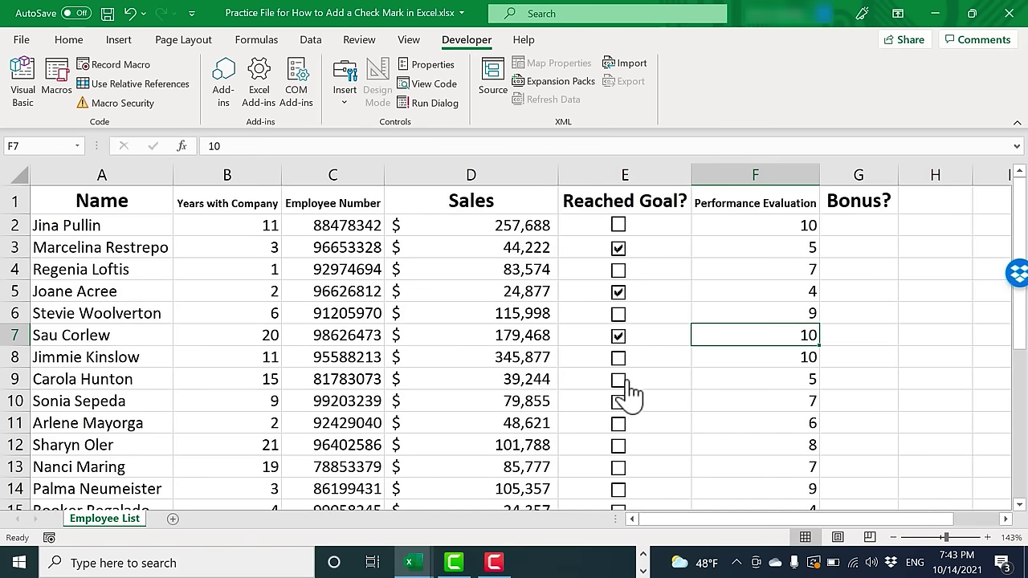
- Tick the check boxes in rows 10 and 12 of the Reached Goal? column
{"action": "left_click", "coordinate": [619, 401]}
{"action": "left_click", "coordinate": [618, 445]}
{"action": "key", "text": "Return"}
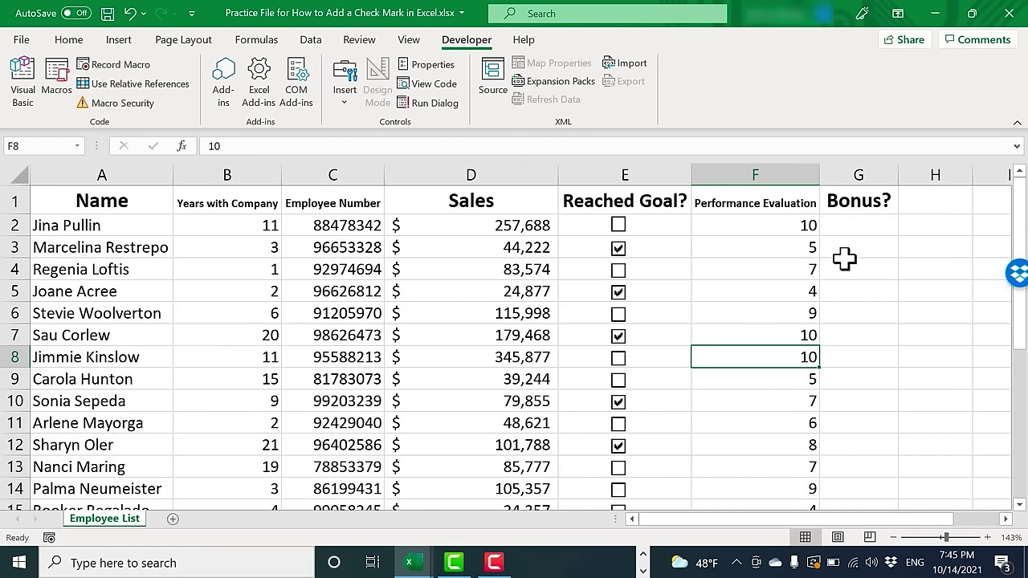
- Enter the formula =IF(F2>6,CHAR(252),CHAR(251)) in cell G2 of the Bonus? column
{"action": "left_click", "coordinate": [862, 227]}
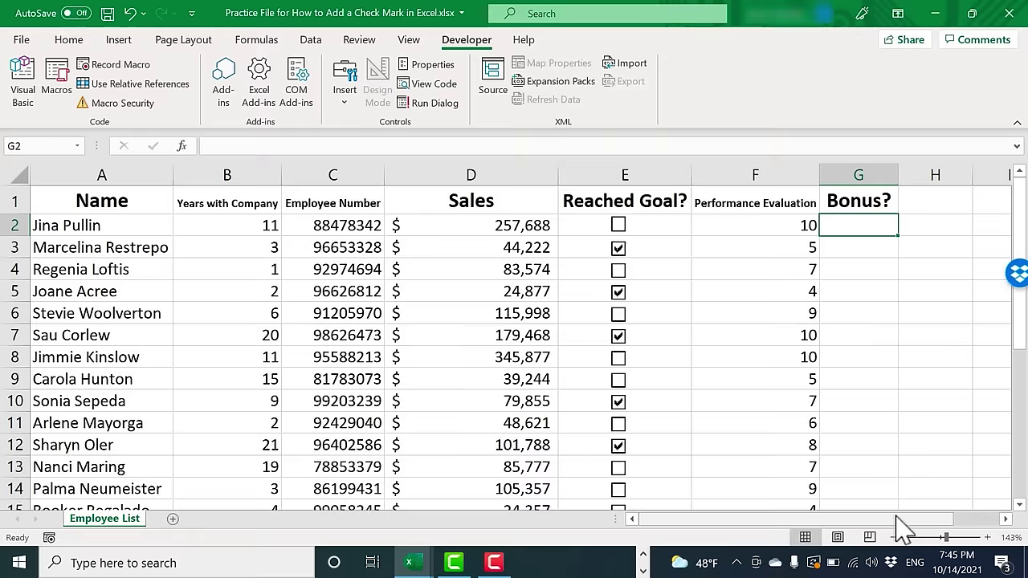
{"action": "left_click_drag", "start_coordinate": [899, 522], "coordinate": [954, 526]}
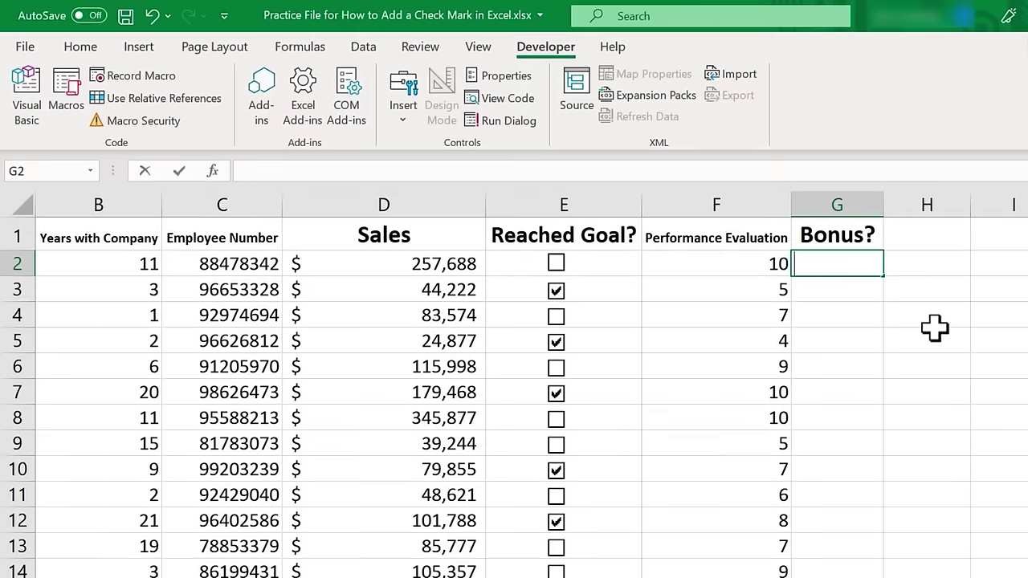
{"action": "type", "text": "="}
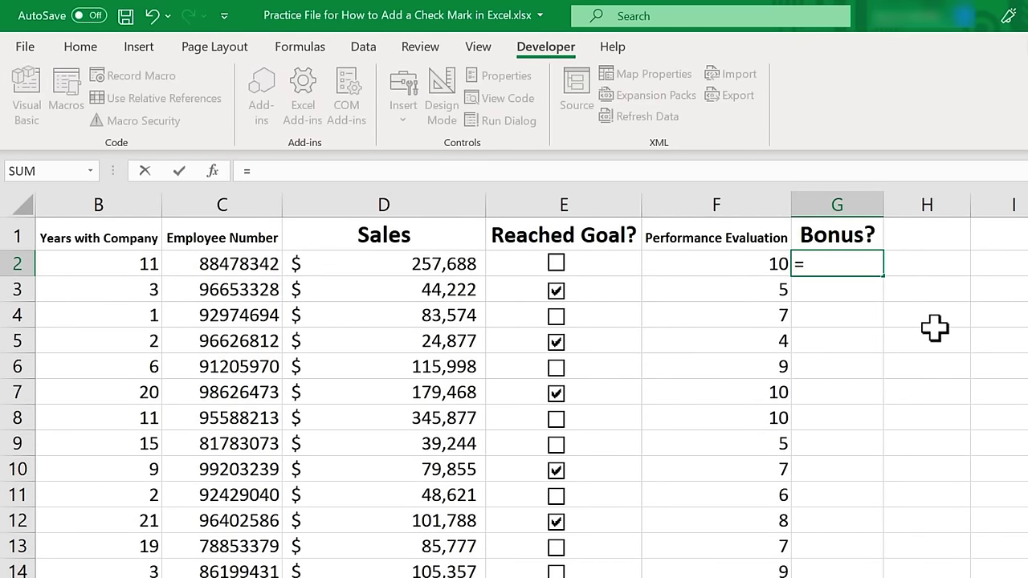
{"action": "type", "text": "if("}
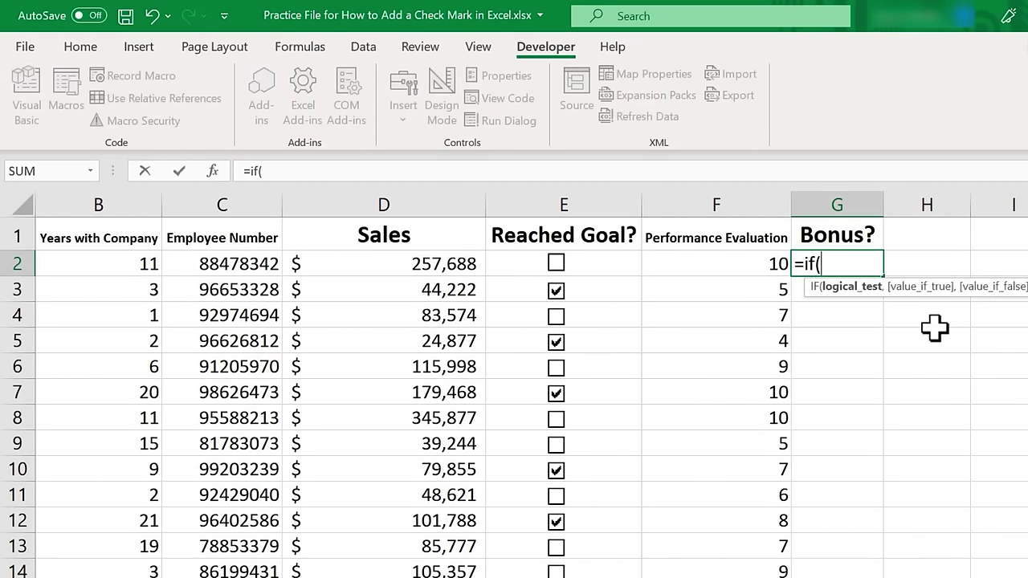
{"action": "left_click", "coordinate": [737, 258]}
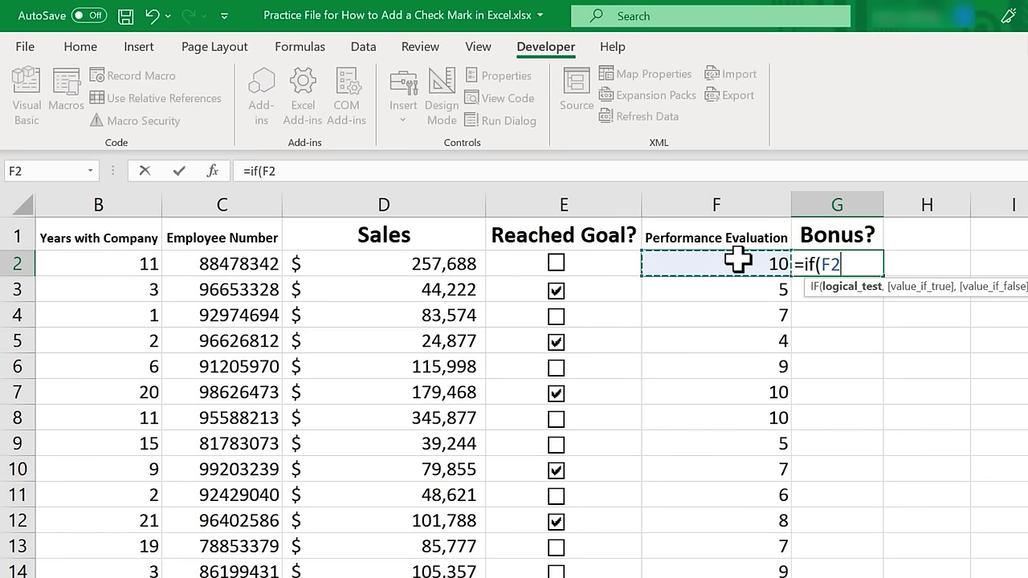
{"action": "type", "text": ">"}
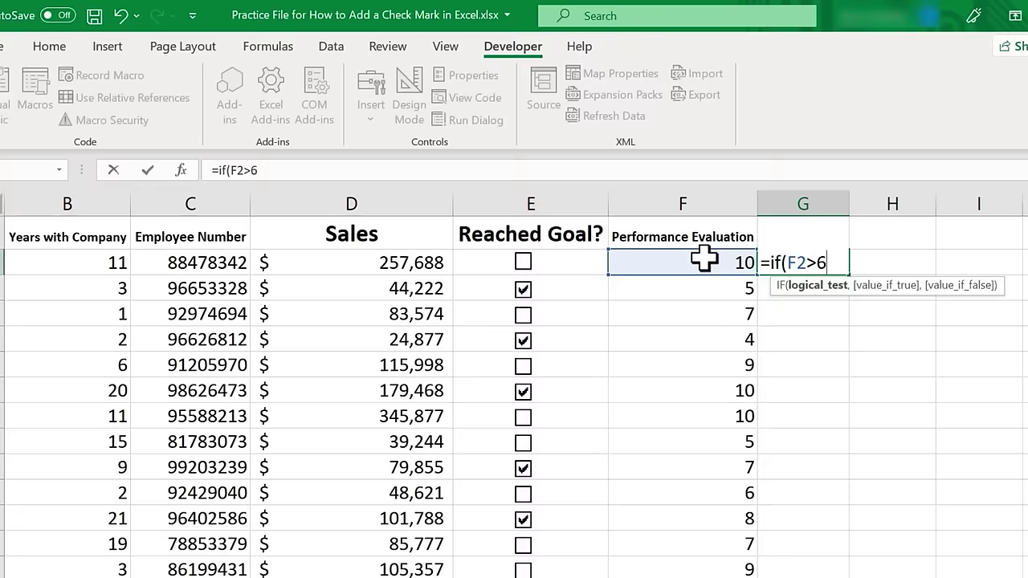
{"action": "type", "text": "6,"}
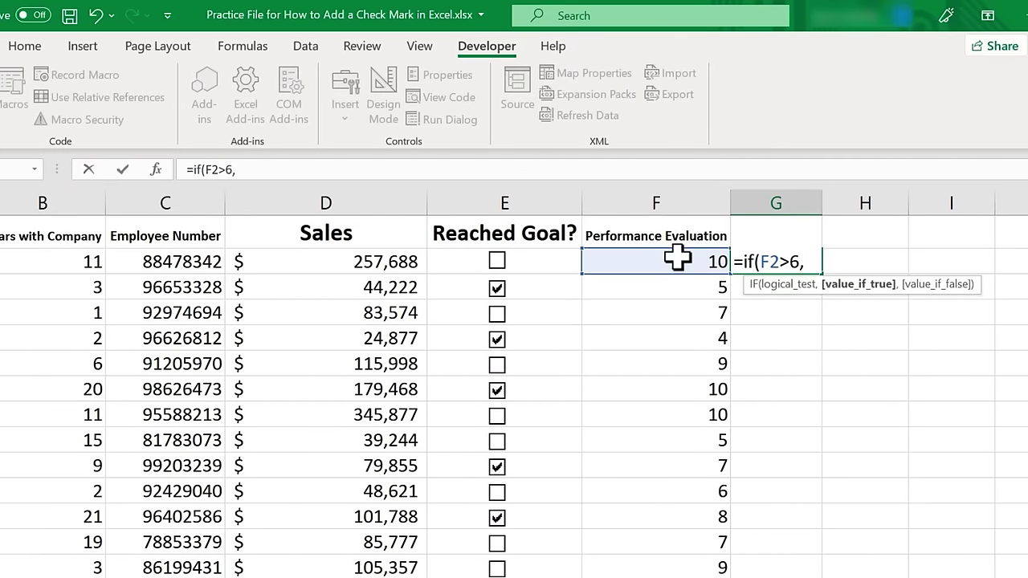
{"action": "type", "text": "char"}
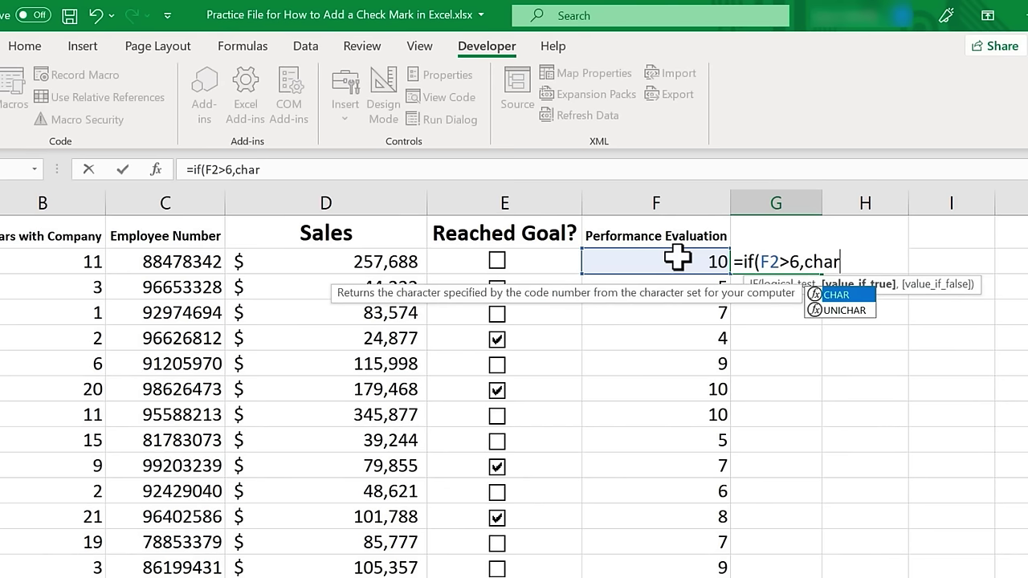
{"action": "type", "text": "(252"}
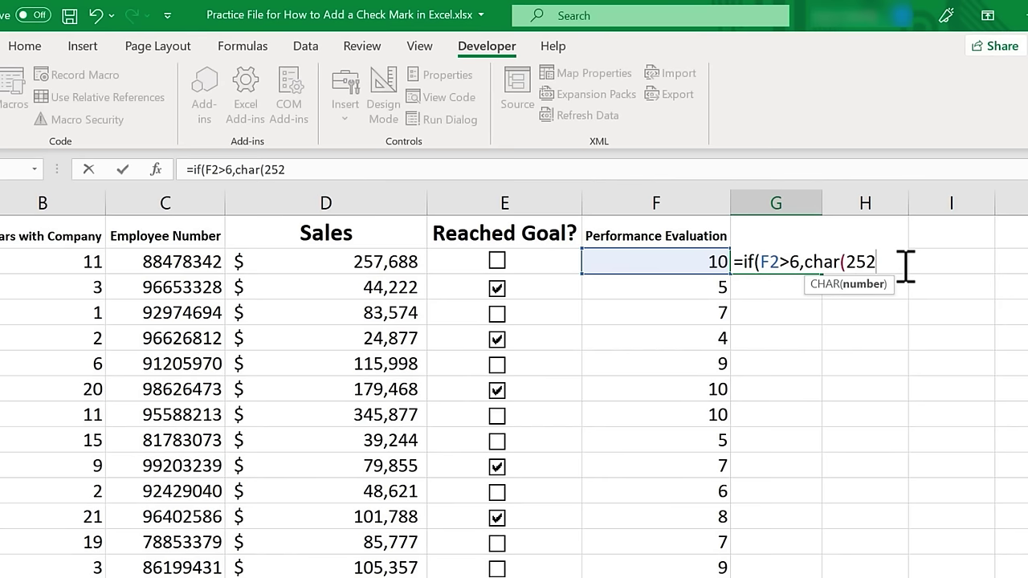
{"action": "type", "text": ")"}
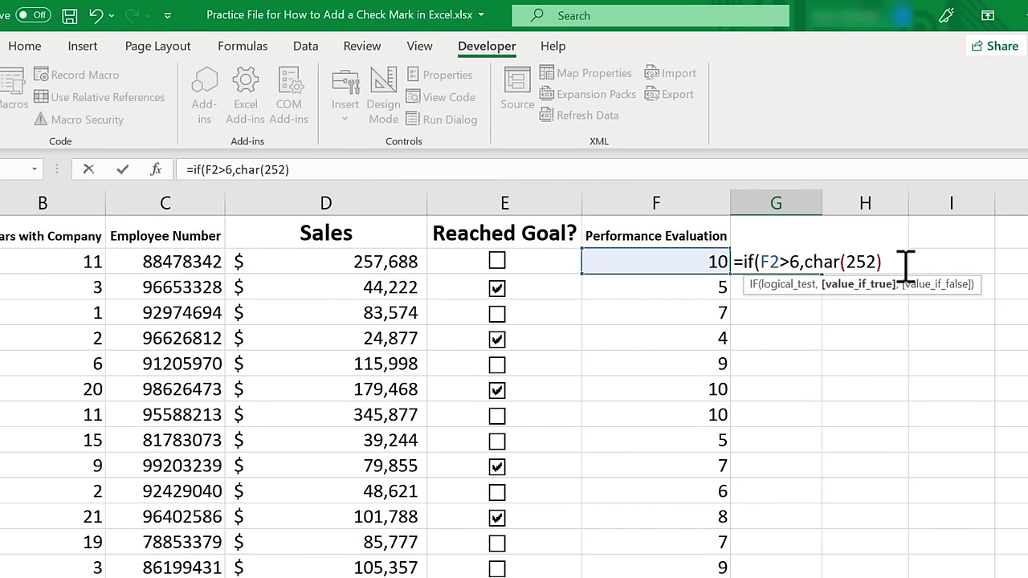
{"action": "type", "text": ","}
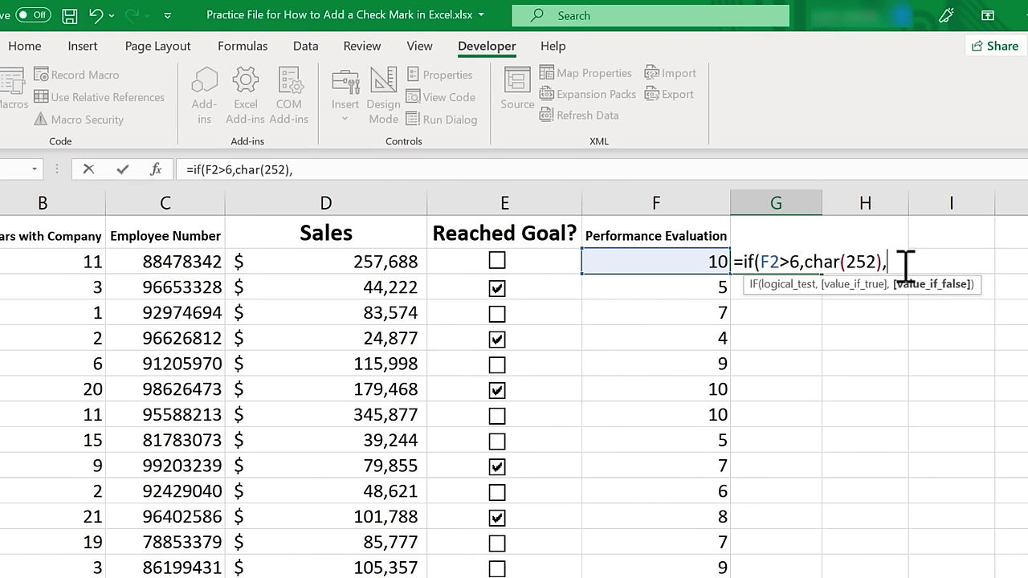
{"action": "type", "text": "char"}
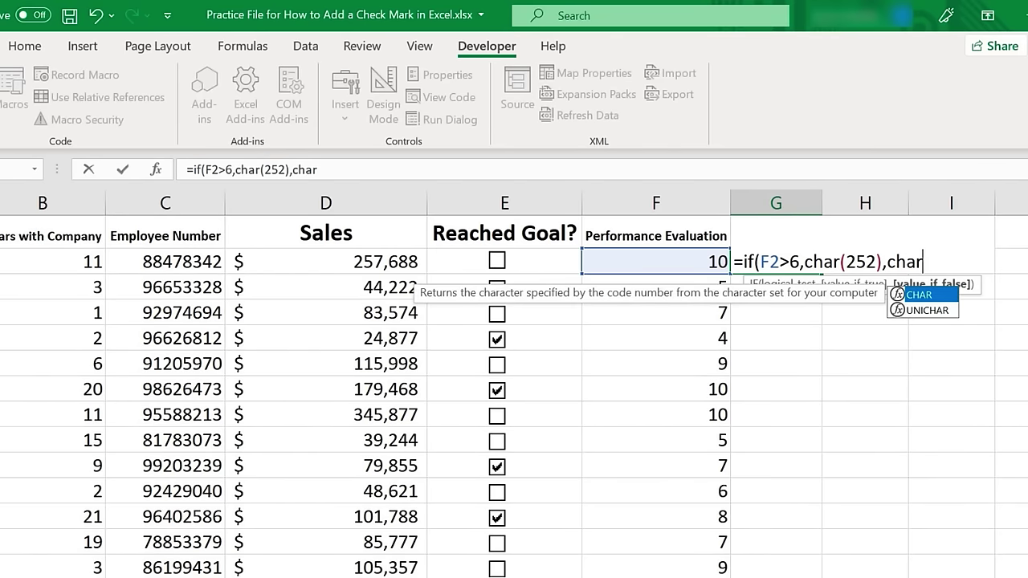
{"action": "type", "text": "(251"}
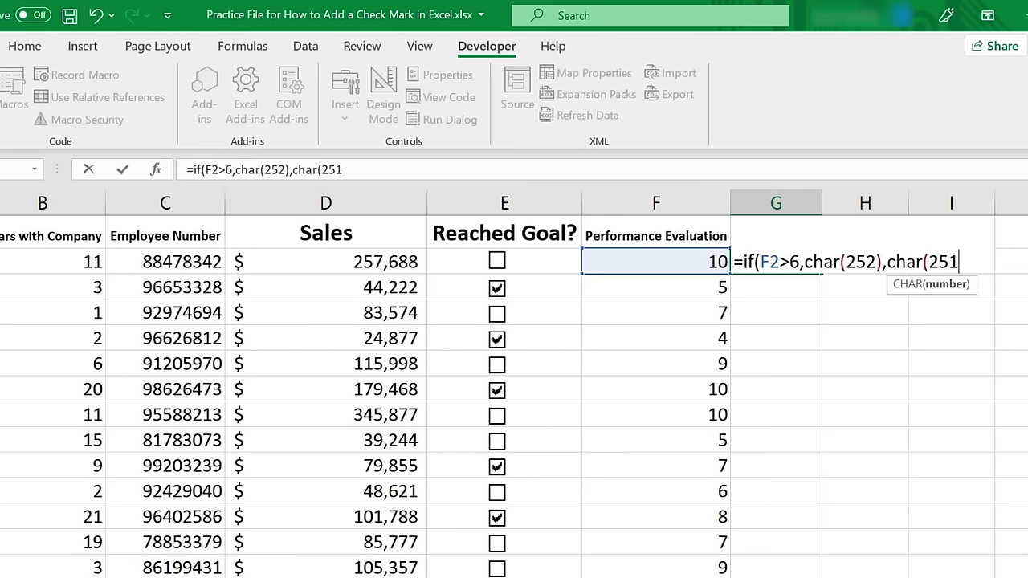
{"action": "type", "text": "))"}
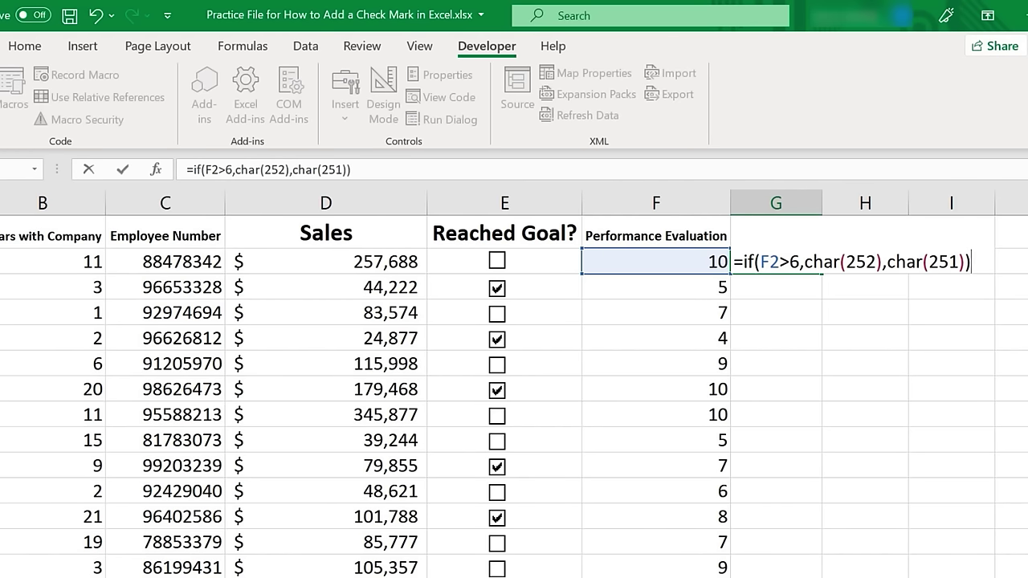
{"action": "key", "text": "Return"}
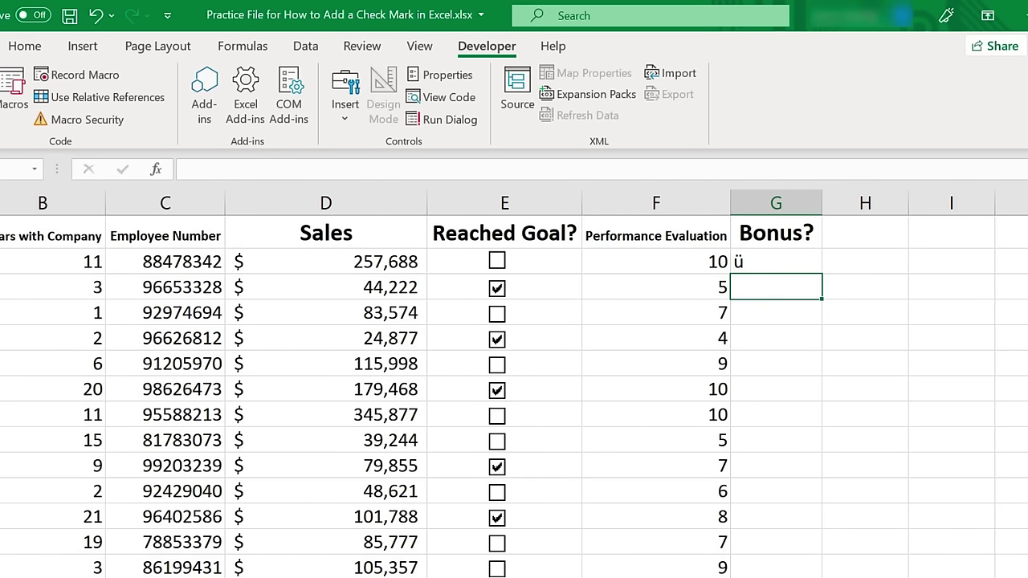
- Fill the formula in G2 down the Bonus? column for all employees
{"action": "left_click", "coordinate": [778, 265]}
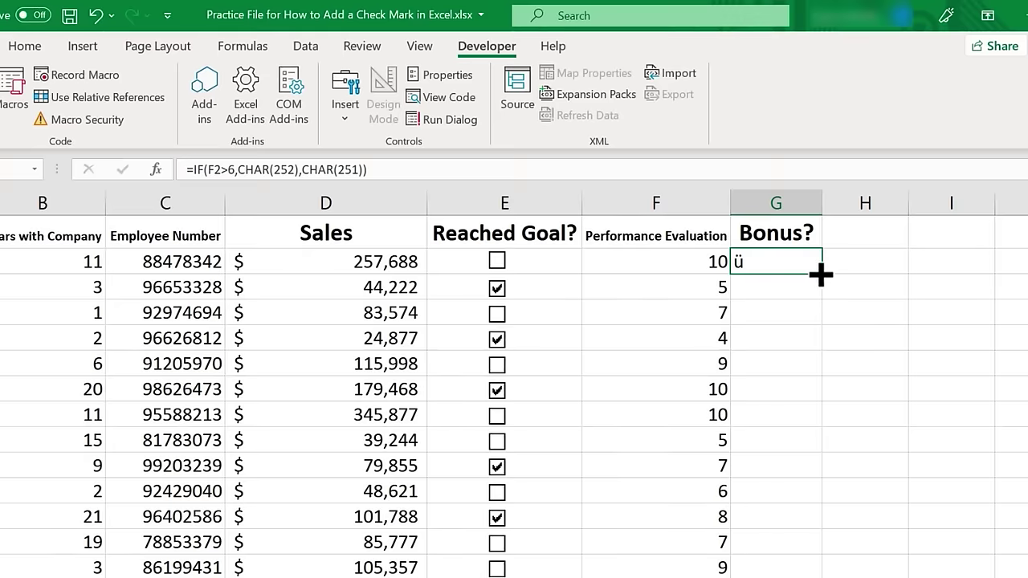
{"action": "double_click", "coordinate": [821, 274]}
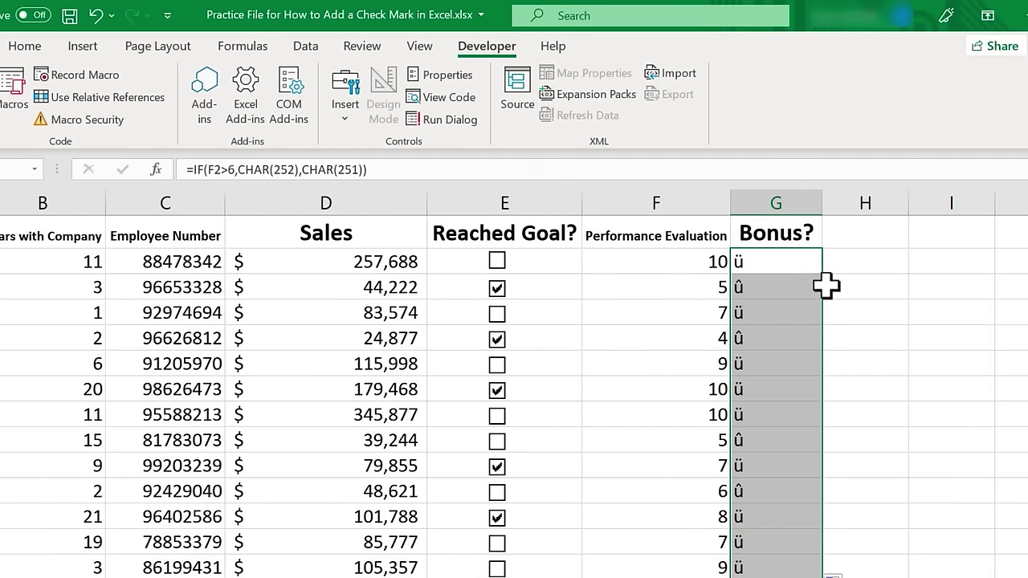
- Change the font of the filled formula cells in the Bonus? column to Wingdings
{"action": "scroll", "coordinate": [772, 272], "scroll_direction": "down", "scroll_amount": 2}
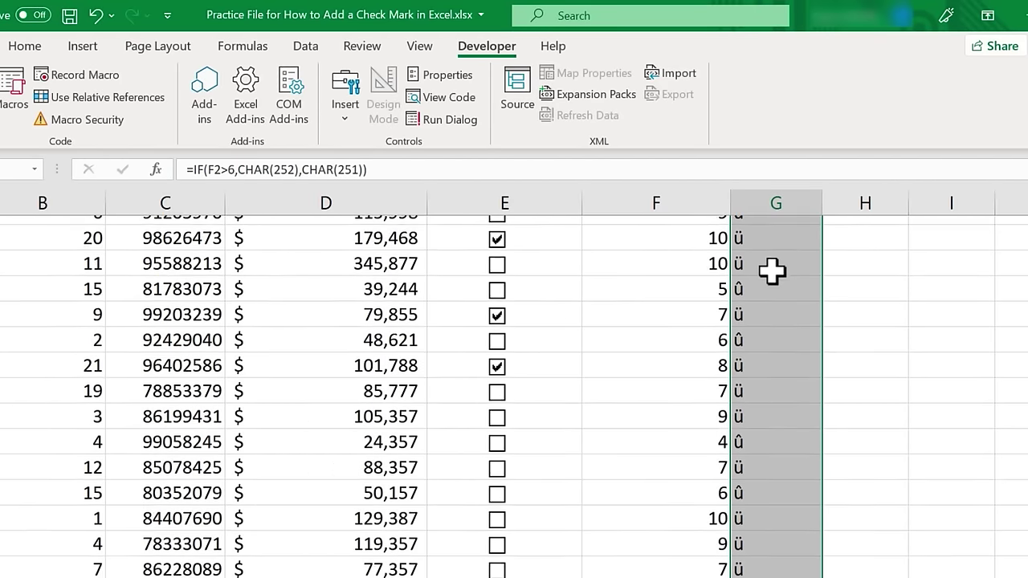
{"action": "scroll", "coordinate": [772, 271], "scroll_direction": "down", "scroll_amount": 4}
{"action": "scroll", "coordinate": [773, 297], "scroll_direction": "up", "scroll_amount": 8}
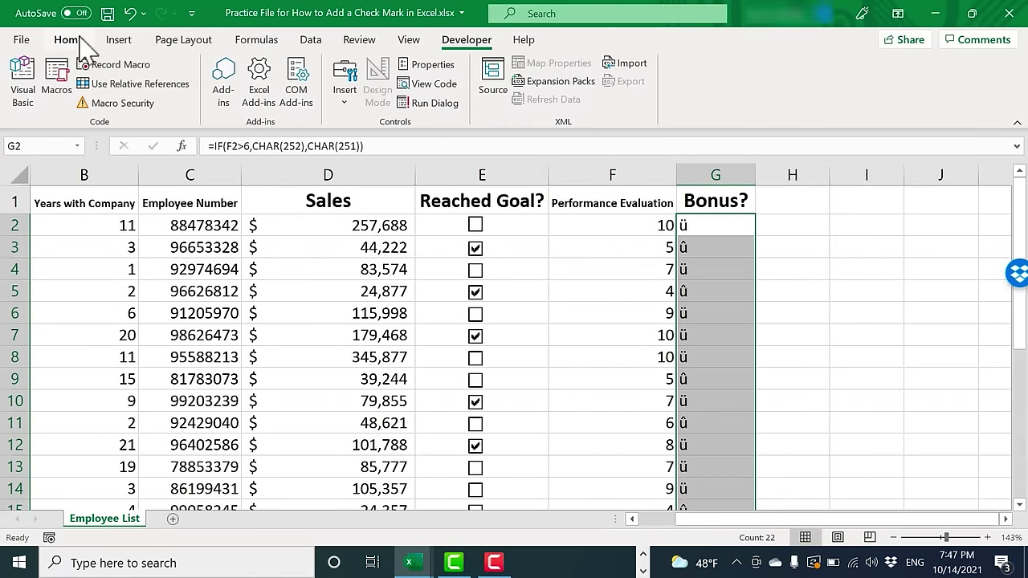
{"action": "left_click", "coordinate": [68, 39]}
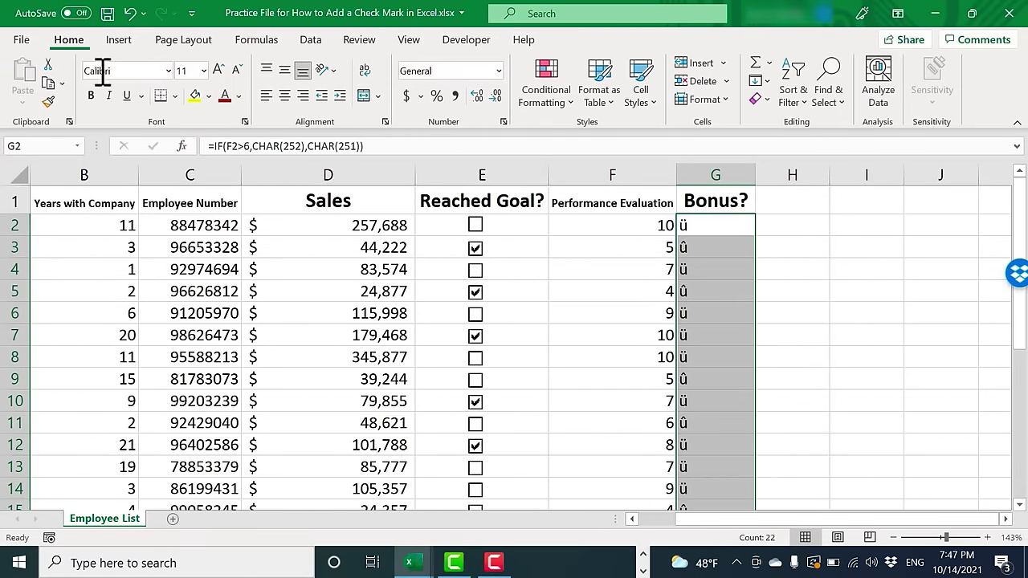
{"action": "left_click", "coordinate": [169, 71]}
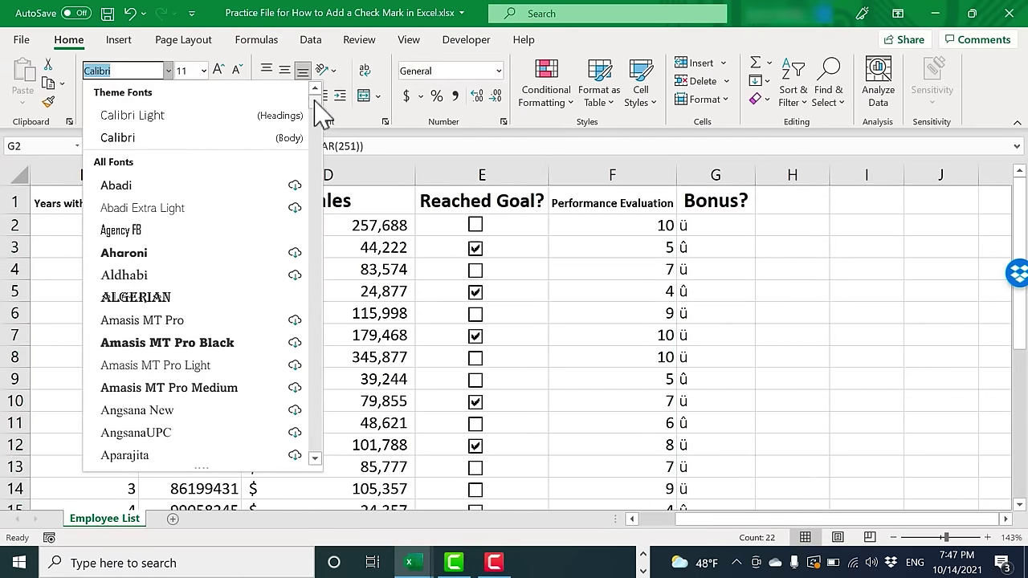
{"action": "left_click_drag", "start_coordinate": [321, 113], "coordinate": [316, 437]}
{"action": "left_click", "coordinate": [163, 187]}
{"action": "left_click", "coordinate": [761, 285]}
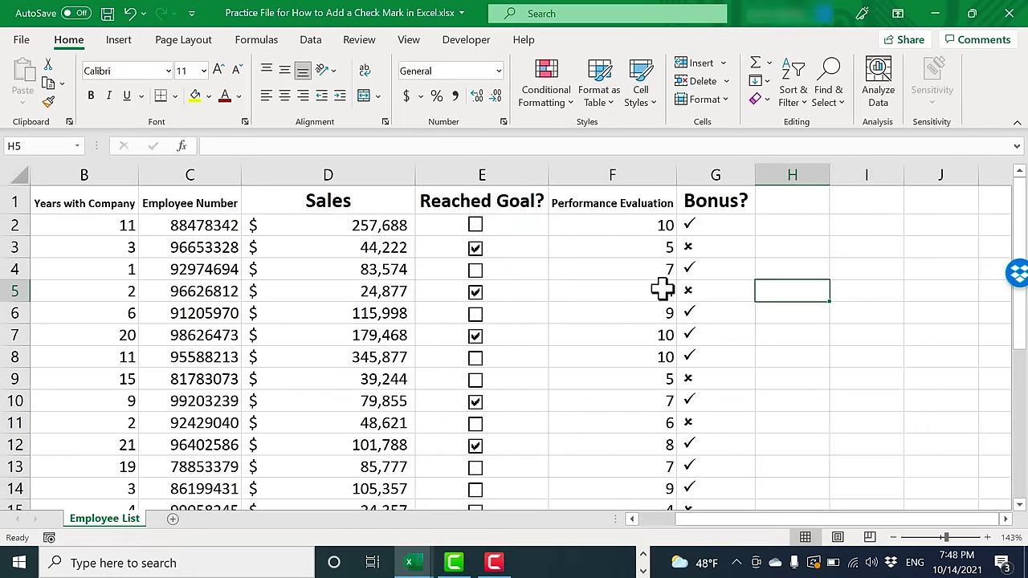
- Set the Performance Evaluation scores in cells F3 and F5 to 8
{"action": "scroll", "coordinate": [687, 310], "scroll_direction": "left", "scroll_amount": 1}
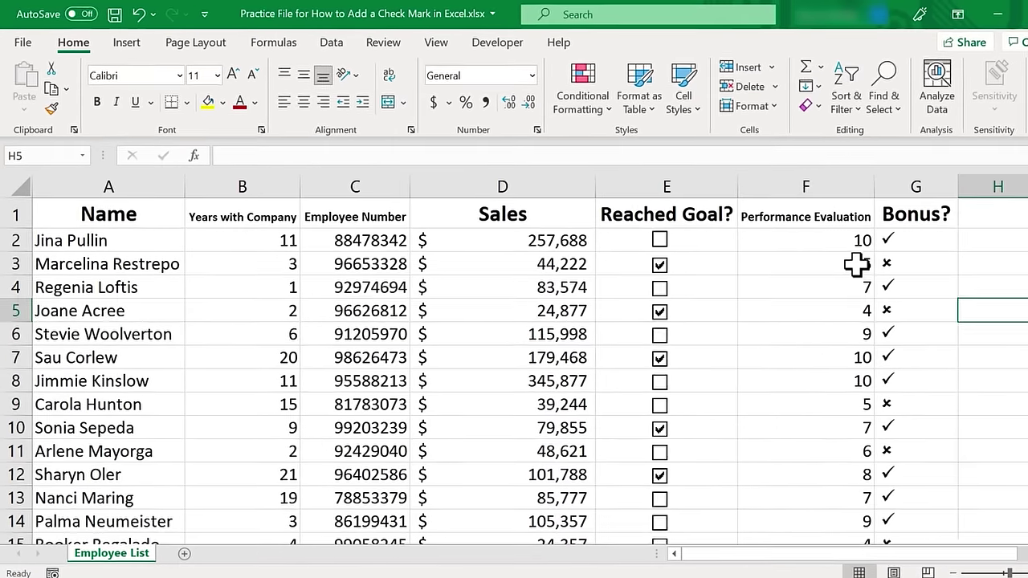
{"action": "left_click", "coordinate": [835, 261]}
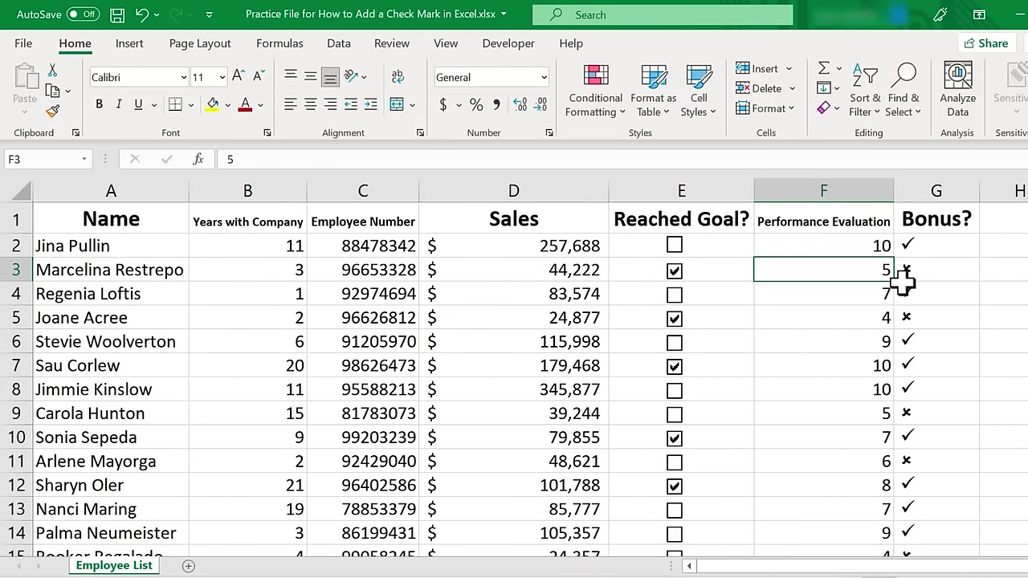
{"action": "type", "text": "8"}
{"action": "key", "text": "Return"}
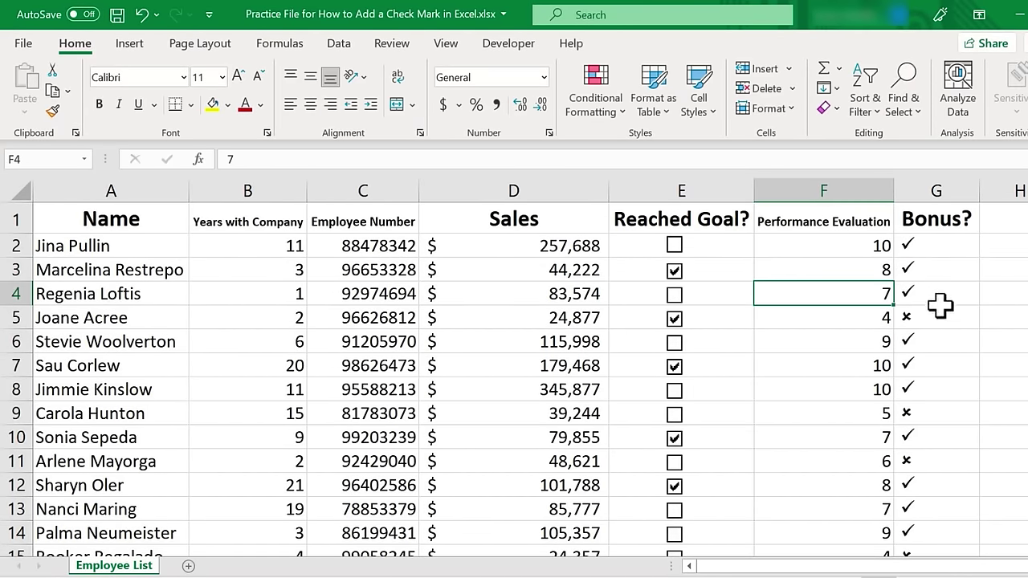
{"action": "left_click", "coordinate": [873, 321]}
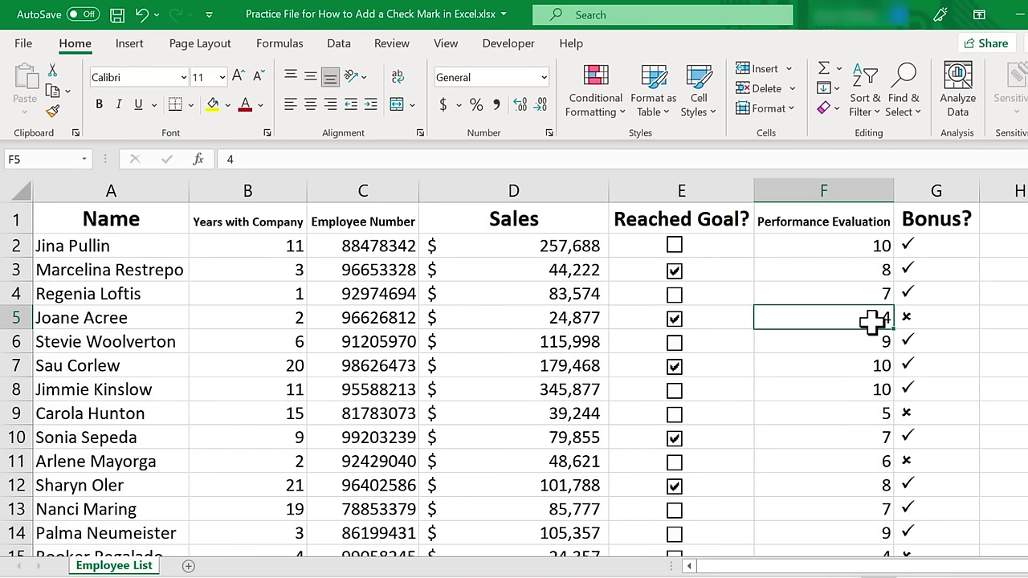
{"action": "type", "text": "8"}
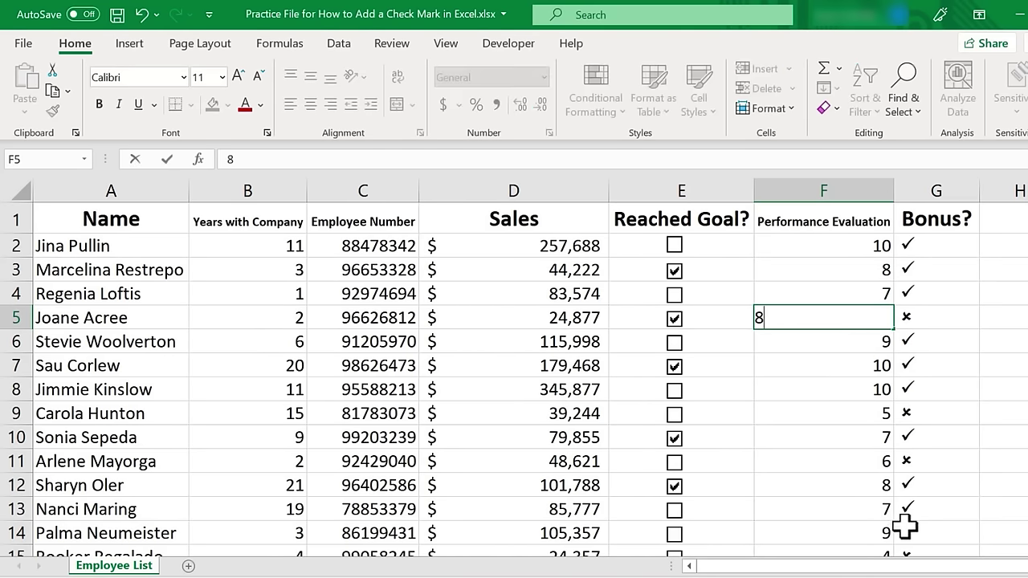
{"action": "key", "text": "Return"}
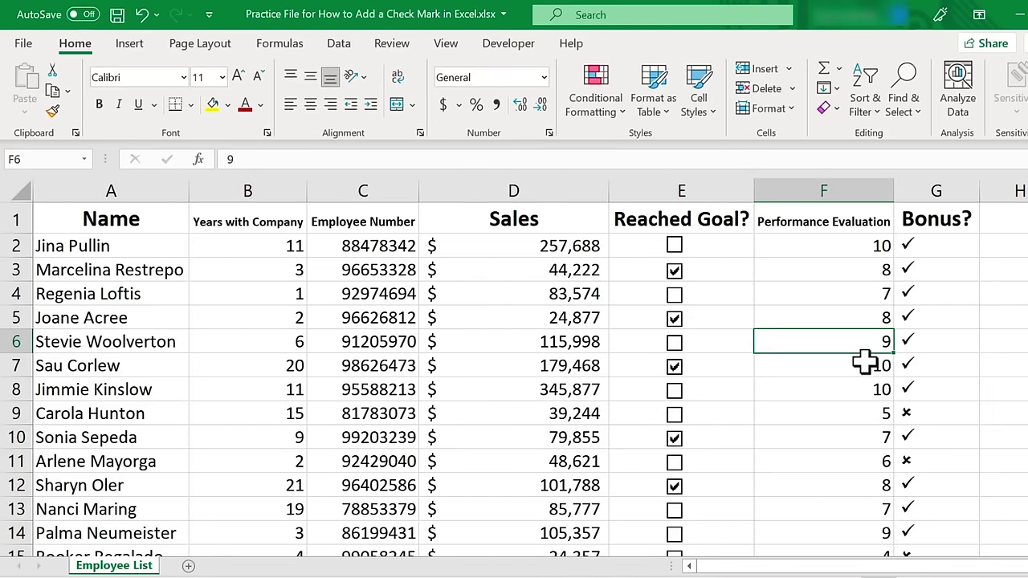
- Set the Performance Evaluation score in cell F8 to 3
{"action": "left_click", "coordinate": [863, 391]}
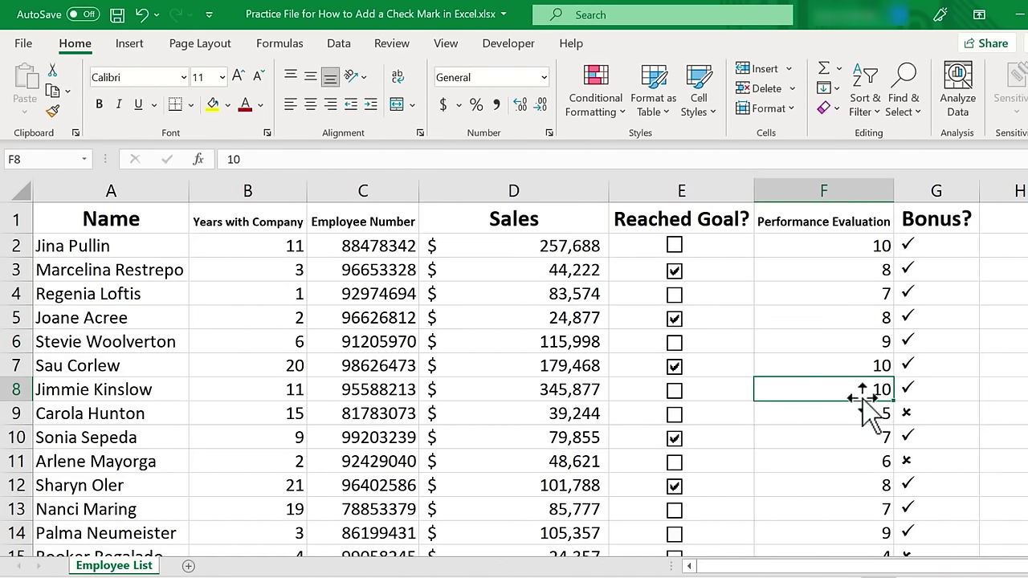
{"action": "type", "text": "3"}
{"action": "key", "text": "Return"}
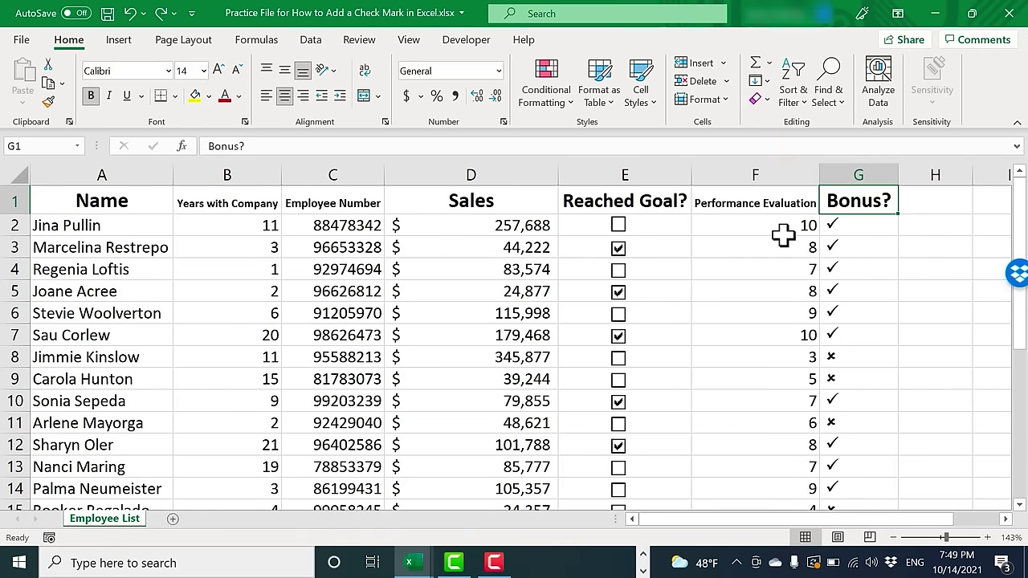
- Start a new conditional formatting rule for all Performance Evaluation scores from F2 down, and enlarge the rule dialog
{"action": "left_click", "coordinate": [759, 228]}
{"action": "left_click_drag", "start_coordinate": [759, 233], "coordinate": [776, 454]}
{"action": "scroll", "coordinate": [775, 431], "scroll_direction": "up", "scroll_amount": 4}
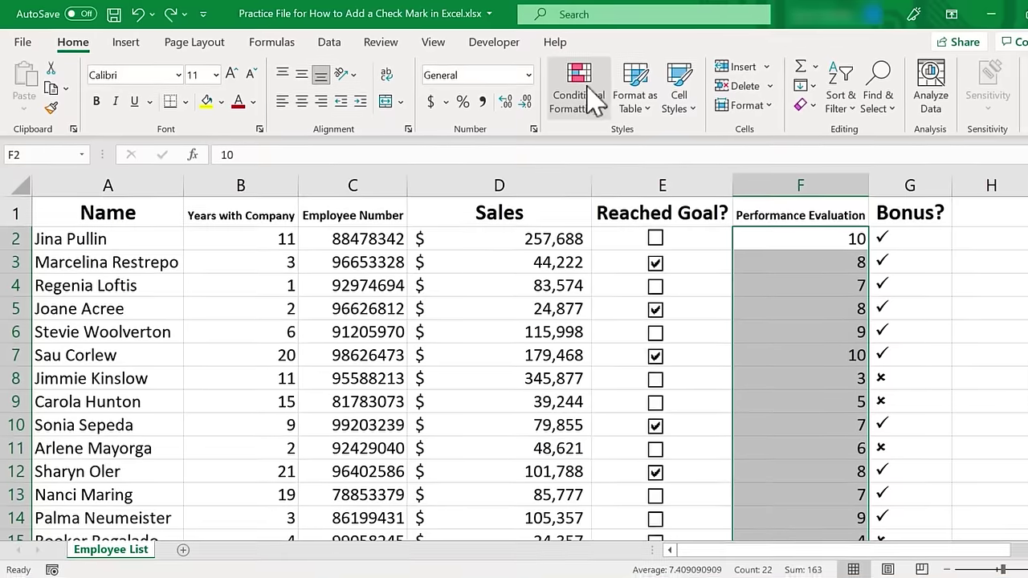
{"action": "left_click", "coordinate": [560, 83]}
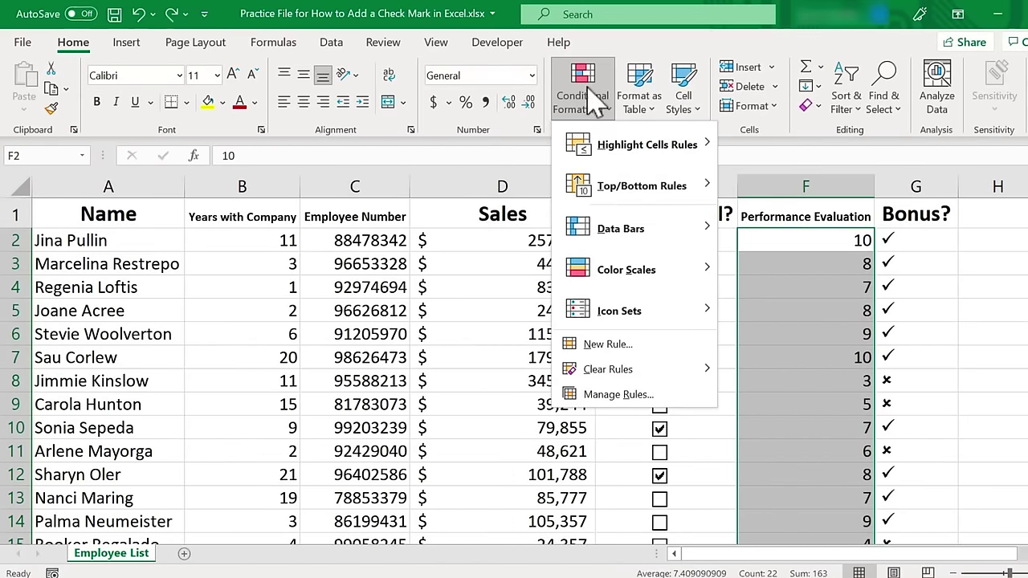
{"action": "left_click", "coordinate": [604, 345]}
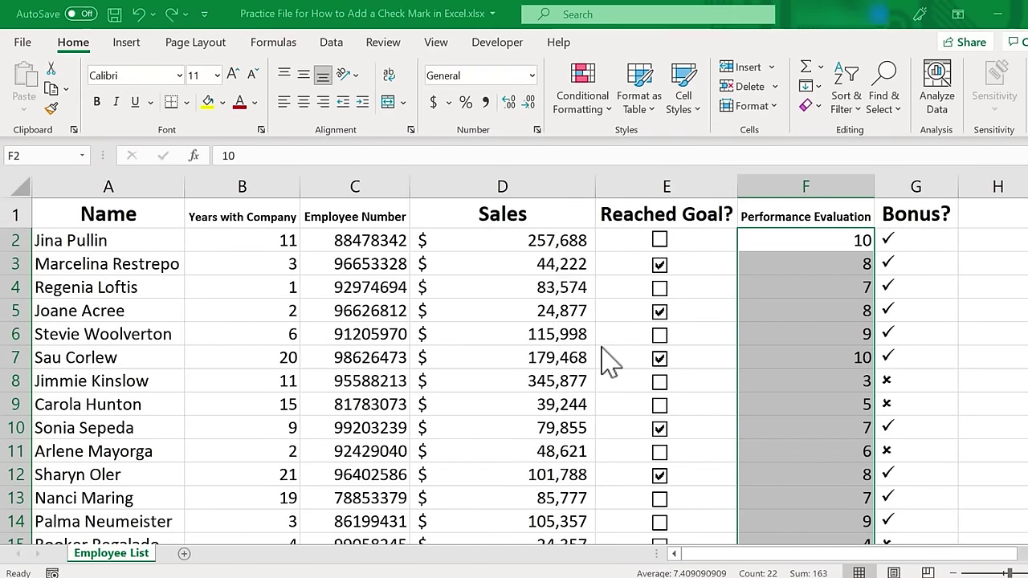
{"action": "left_click_drag", "start_coordinate": [378, 124], "coordinate": [419, 118]}
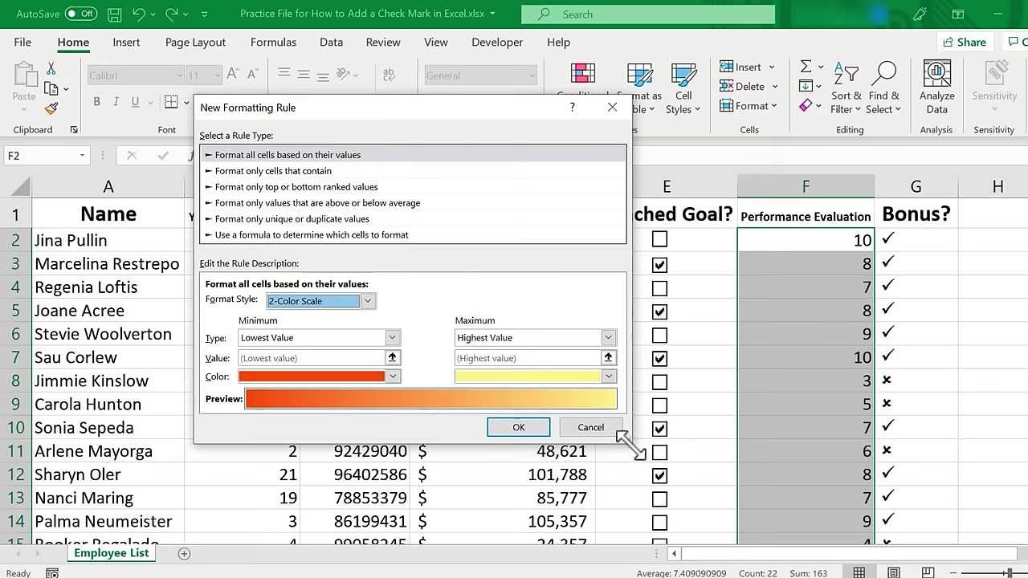
{"action": "left_click_drag", "start_coordinate": [630, 441], "coordinate": [695, 527]}
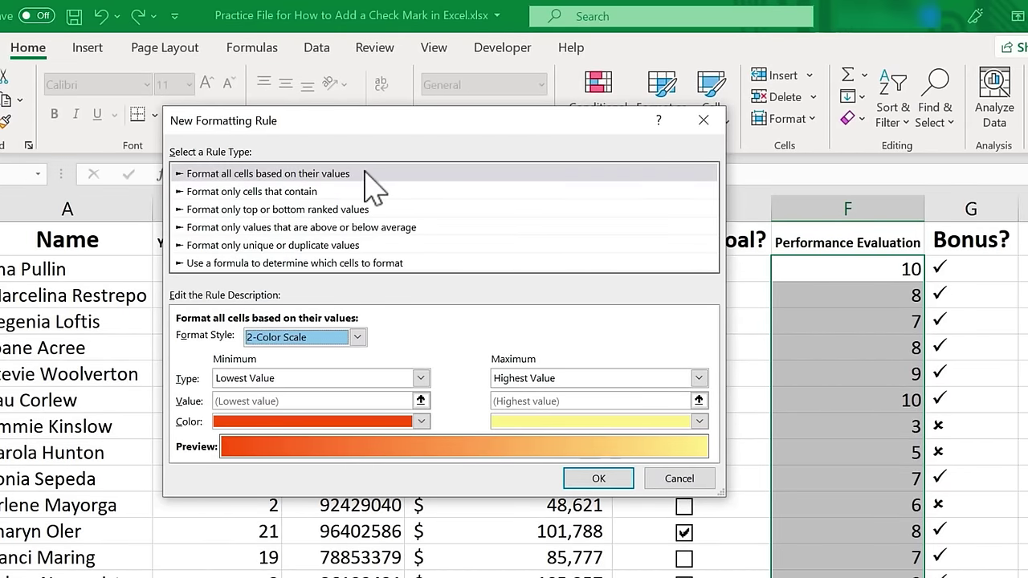
- Format all cells based on their values with Icon Sets, using the uncircled red cross, yellow exclamation mark and green check mark style
{"action": "left_click", "coordinate": [363, 173]}
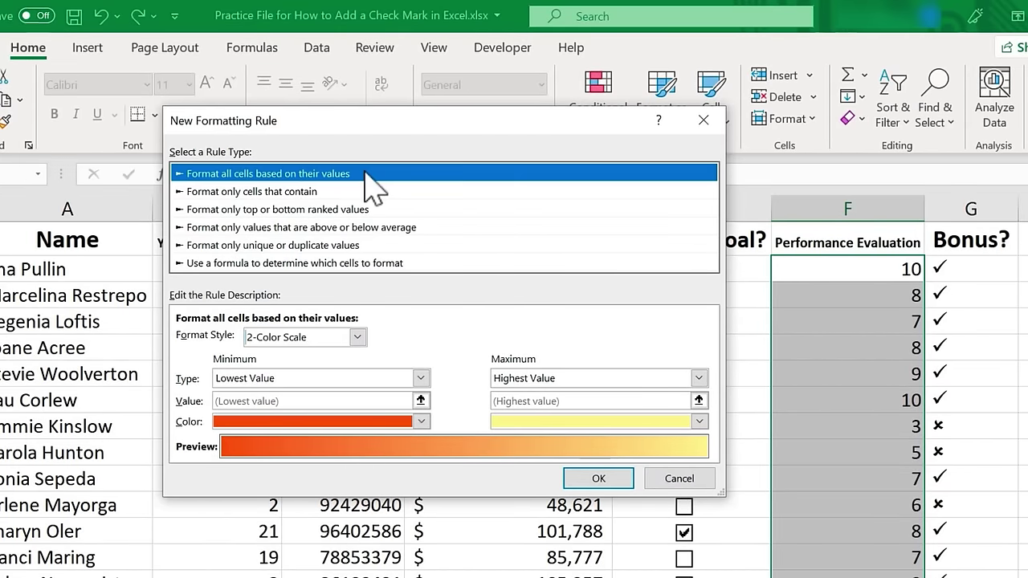
{"action": "left_click", "coordinate": [356, 338]}
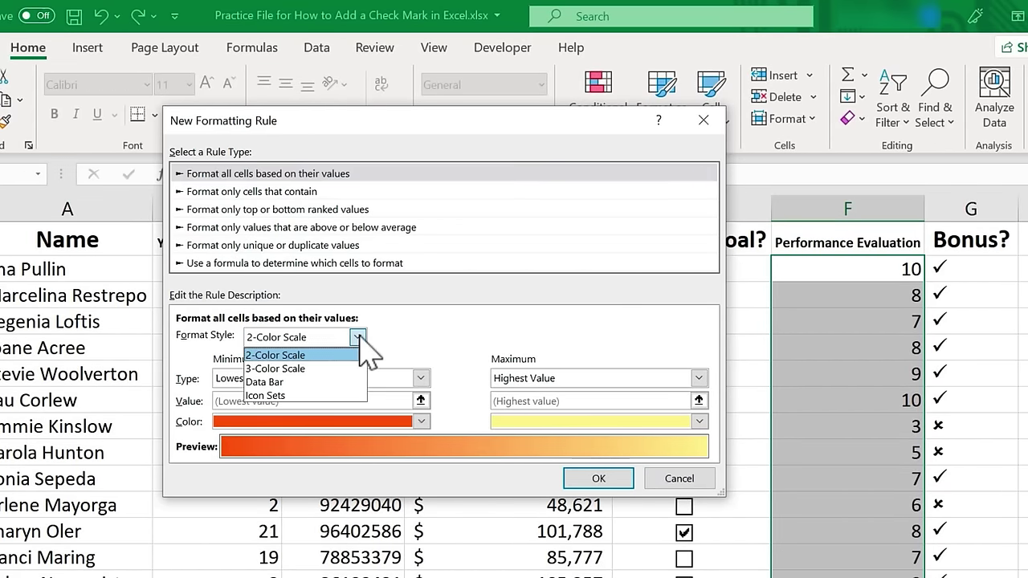
{"action": "left_click", "coordinate": [273, 396]}
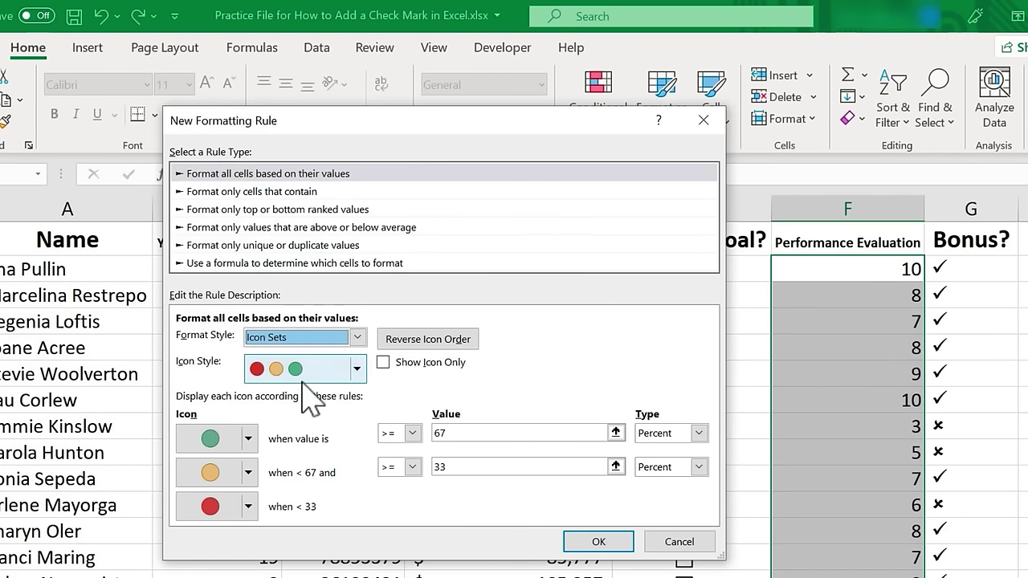
{"action": "left_click", "coordinate": [356, 368]}
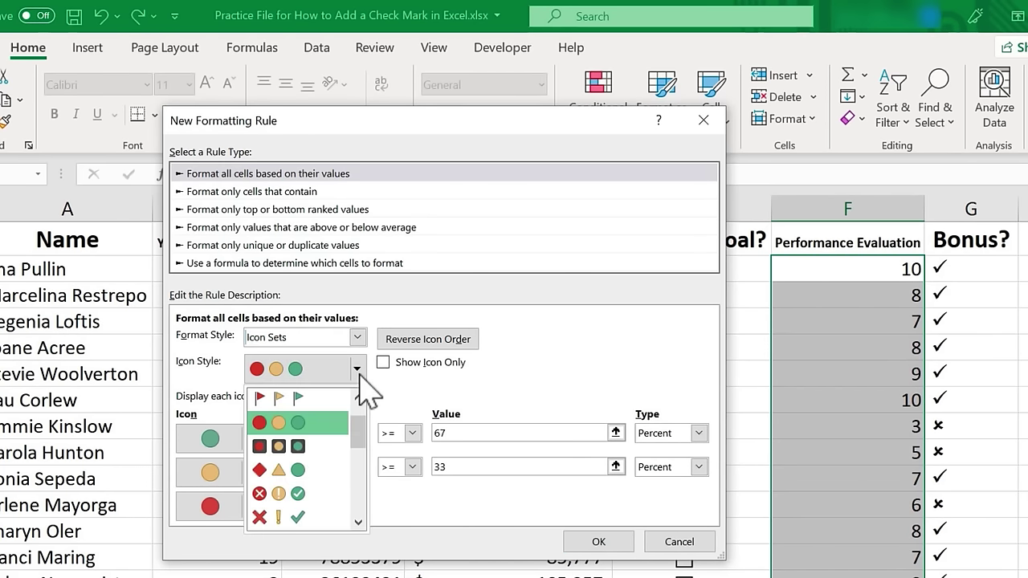
{"action": "mouse_move", "coordinate": [361, 420]}
{"action": "left_mouse_down"}
{"action": "mouse_move", "coordinate": [361, 488]}
{"action": "mouse_move", "coordinate": [359, 401]}
{"action": "mouse_move", "coordinate": [358, 440]}
{"action": "left_mouse_up"}
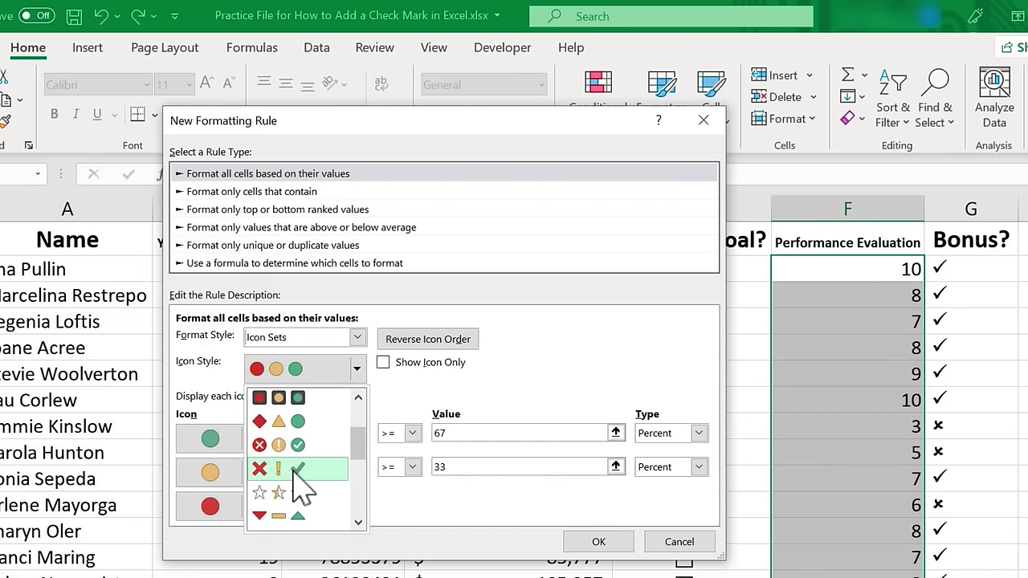
{"action": "left_click", "coordinate": [297, 473]}
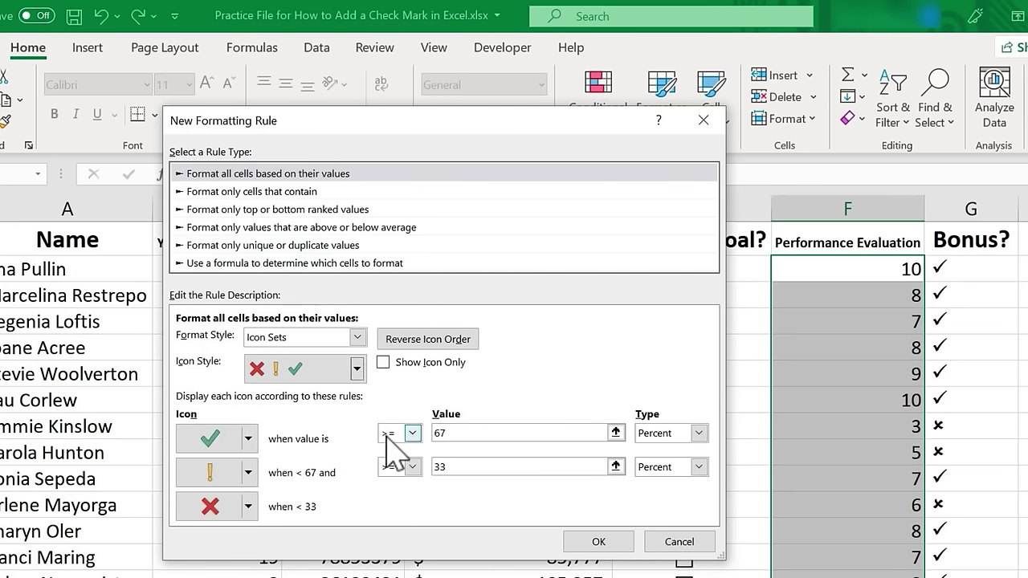
- Set the green check mark's threshold to >= 7 with the type Number
{"action": "double_click", "coordinate": [460, 434]}
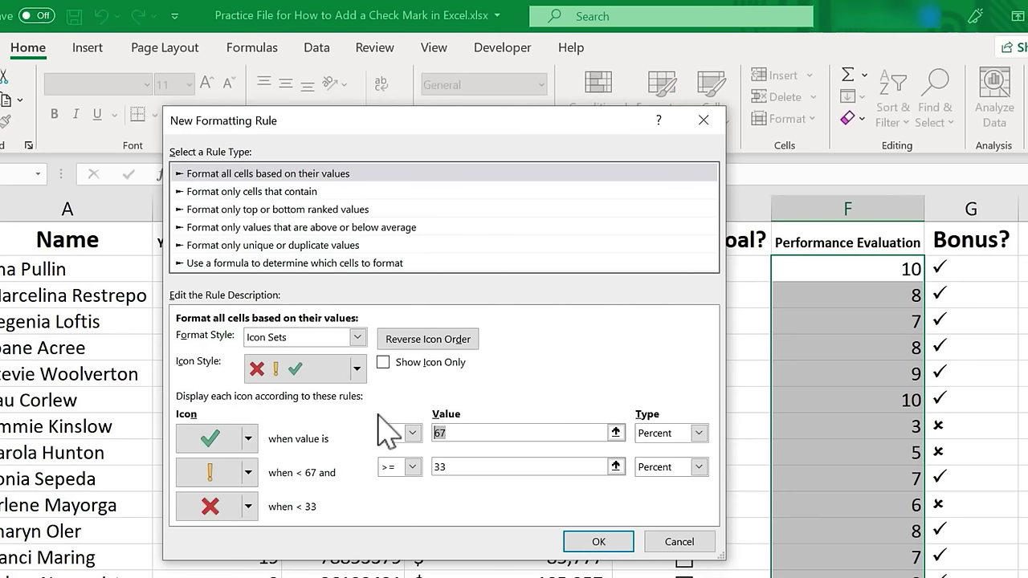
{"action": "type", "text": "7"}
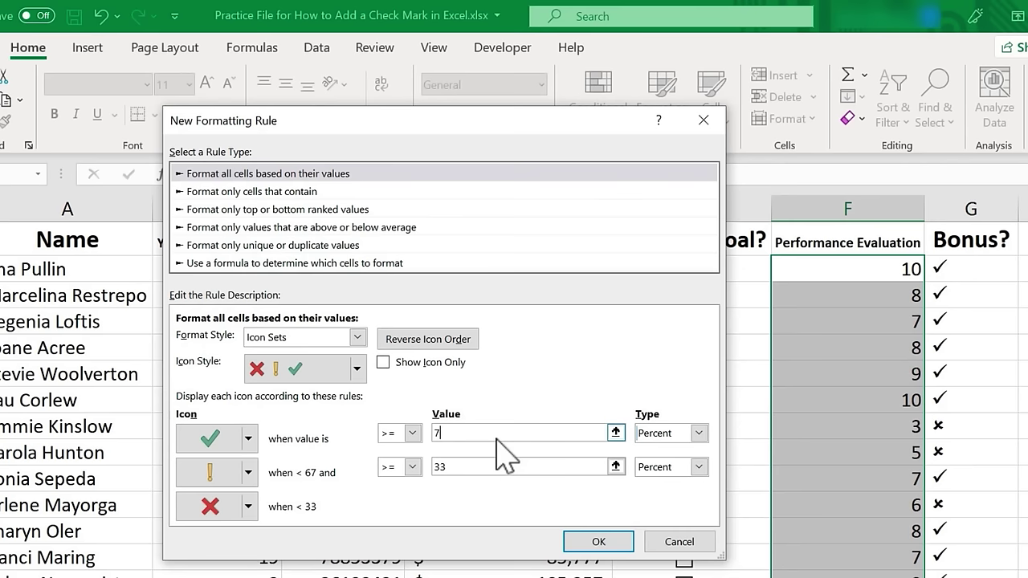
{"action": "left_click", "coordinate": [699, 434]}
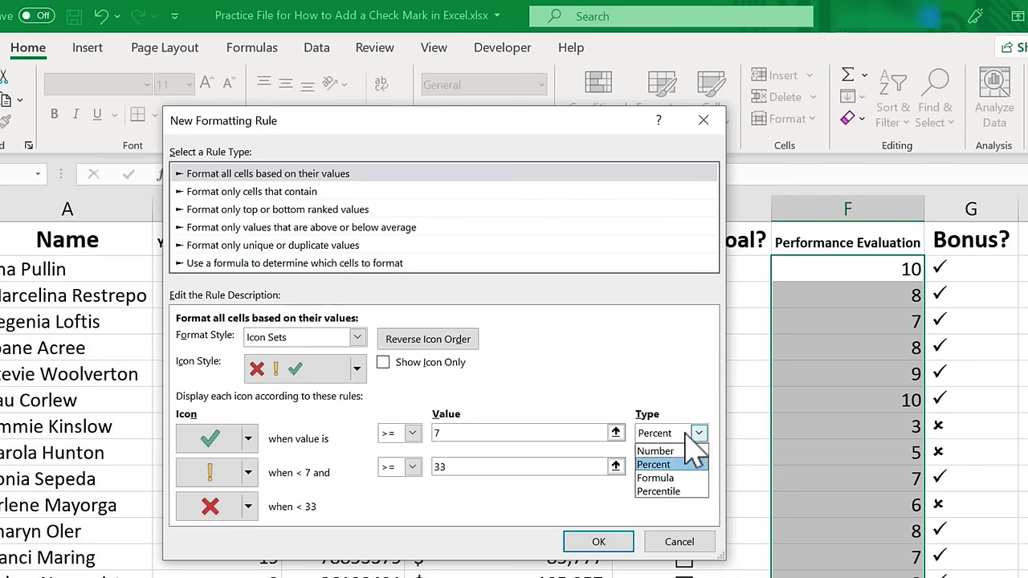
{"action": "left_click", "coordinate": [662, 448]}
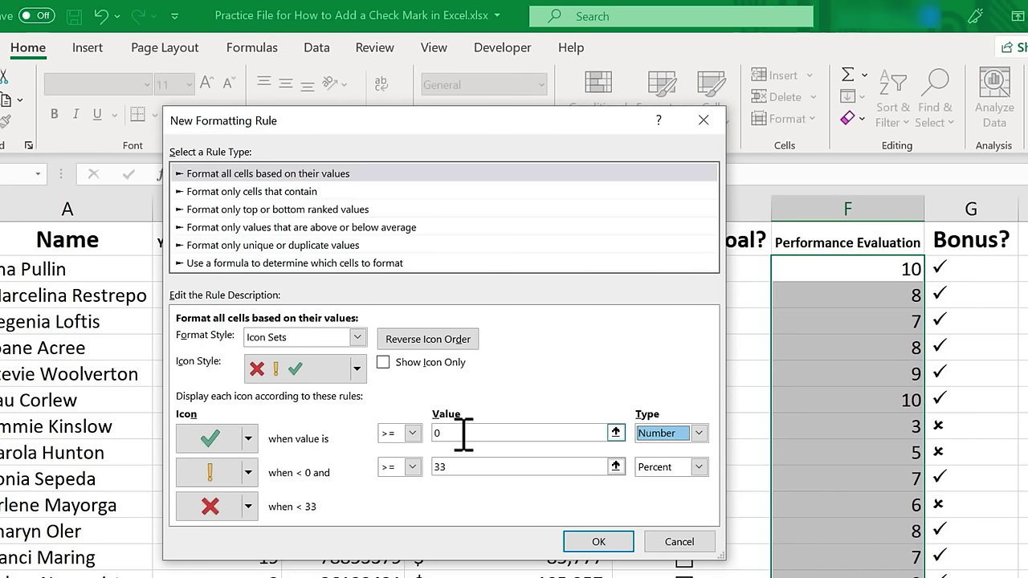
{"action": "left_click", "coordinate": [434, 433]}
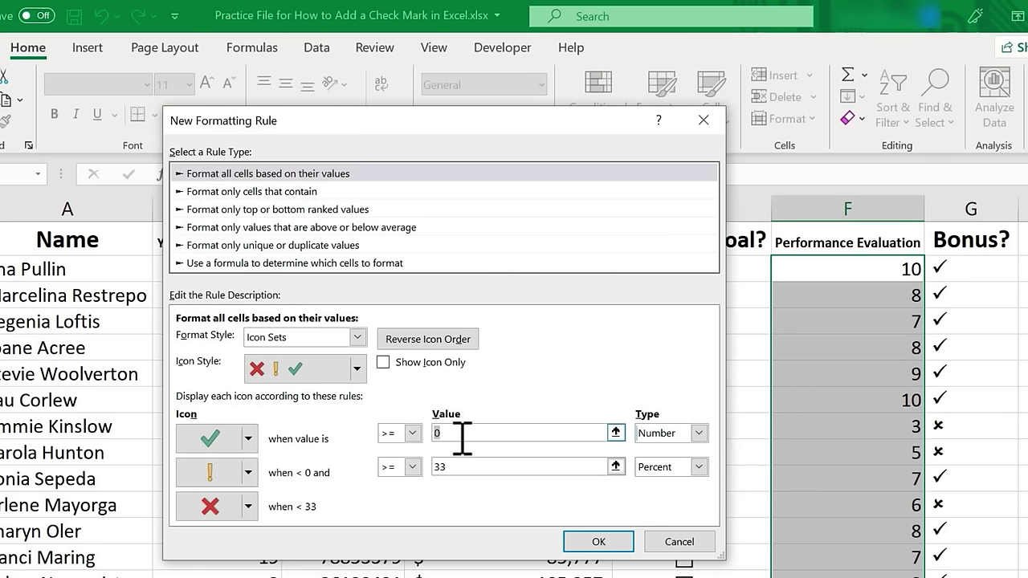
{"action": "type", "text": "7"}
- Set the yellow exclamation mark's threshold to >= 5 with the type Number and apply the rule to the column
{"action": "left_click", "coordinate": [698, 467]}
{"action": "left_click", "coordinate": [679, 485]}
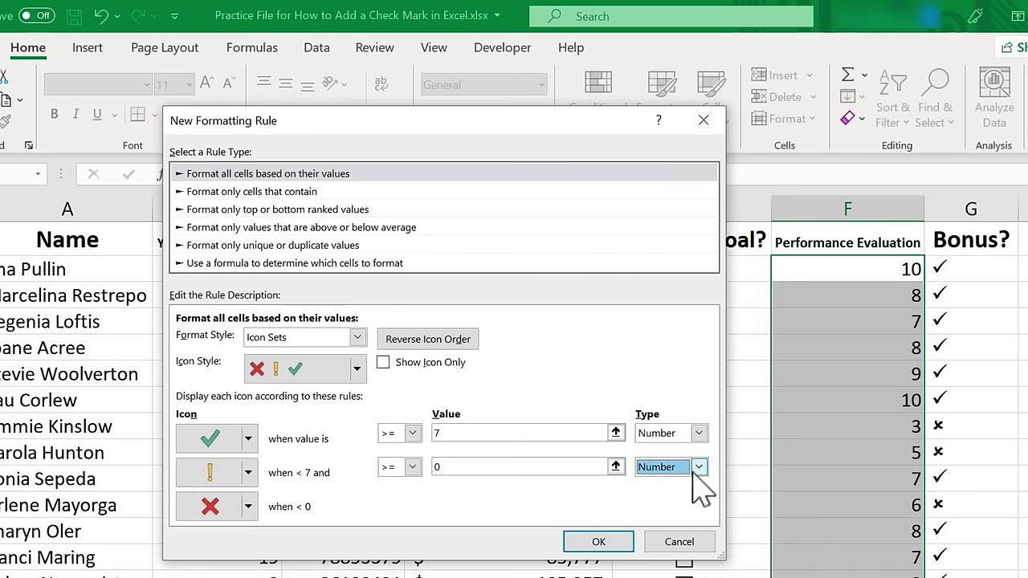
{"action": "left_click", "coordinate": [412, 467]}
{"action": "left_click", "coordinate": [397, 482]}
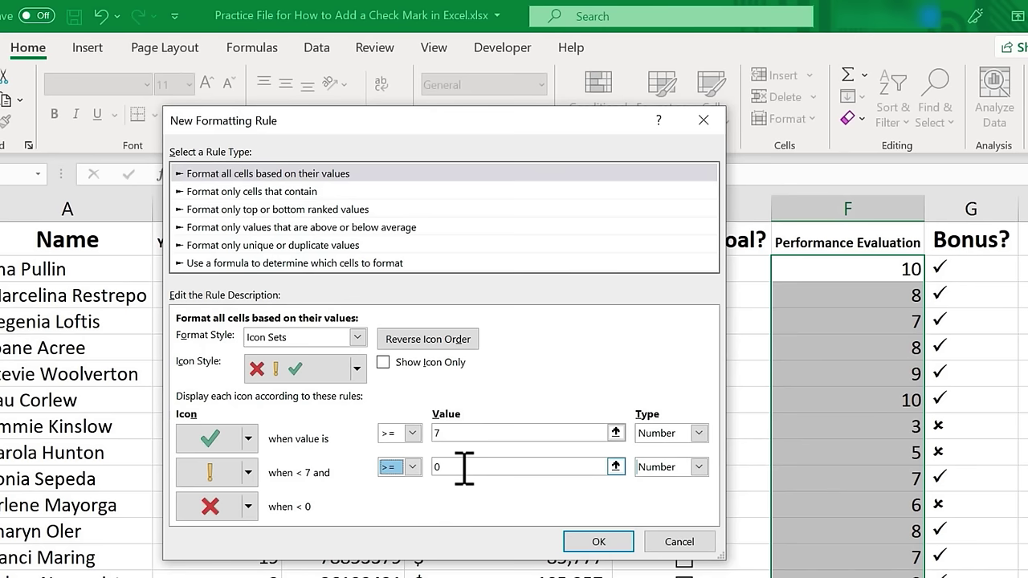
{"action": "left_click", "coordinate": [433, 467]}
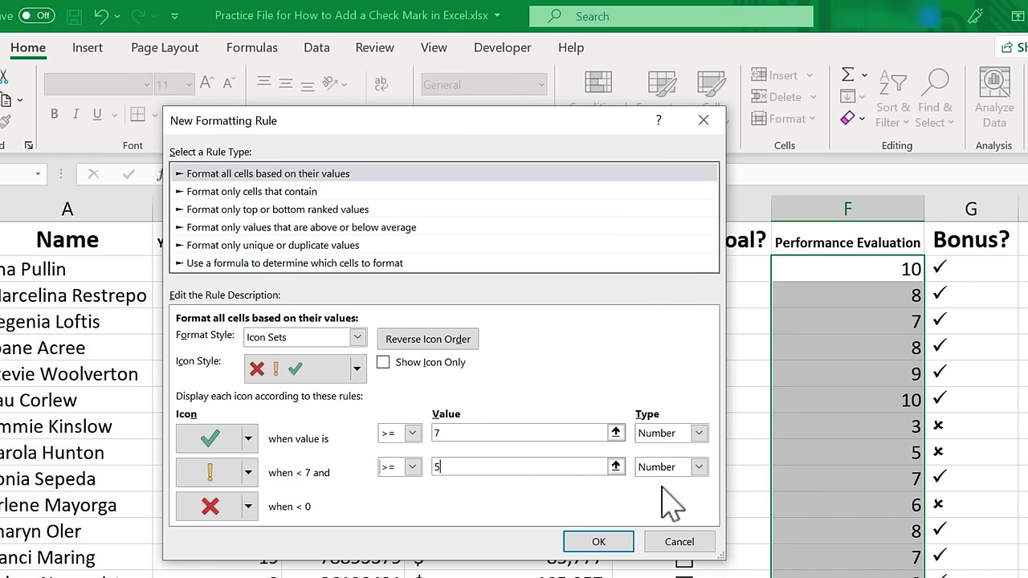
{"action": "left_click", "coordinate": [482, 433]}
{"action": "left_click", "coordinate": [598, 541]}
{"action": "left_click", "coordinate": [843, 375]}
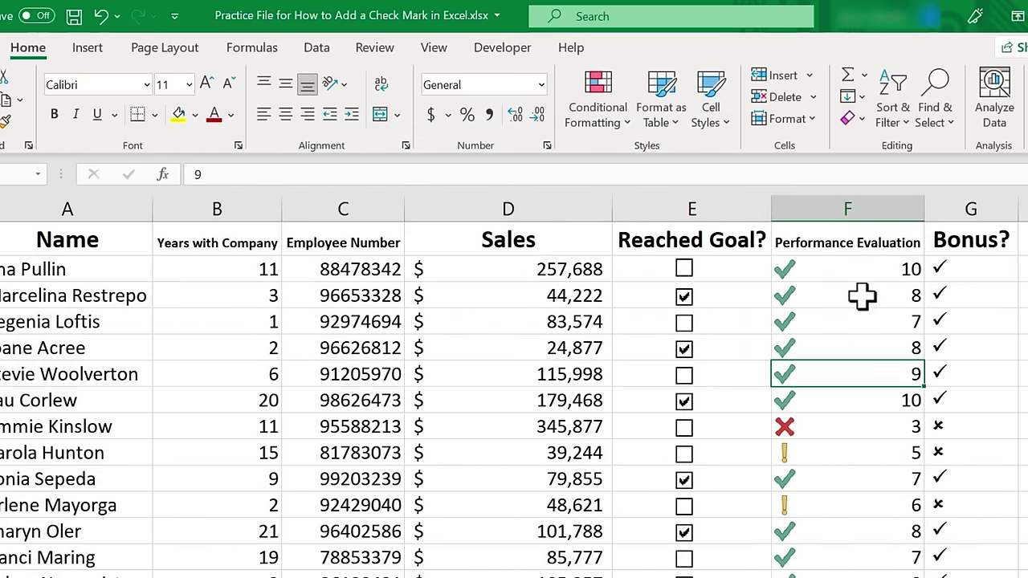
{"action": "left_click", "coordinate": [899, 269]}
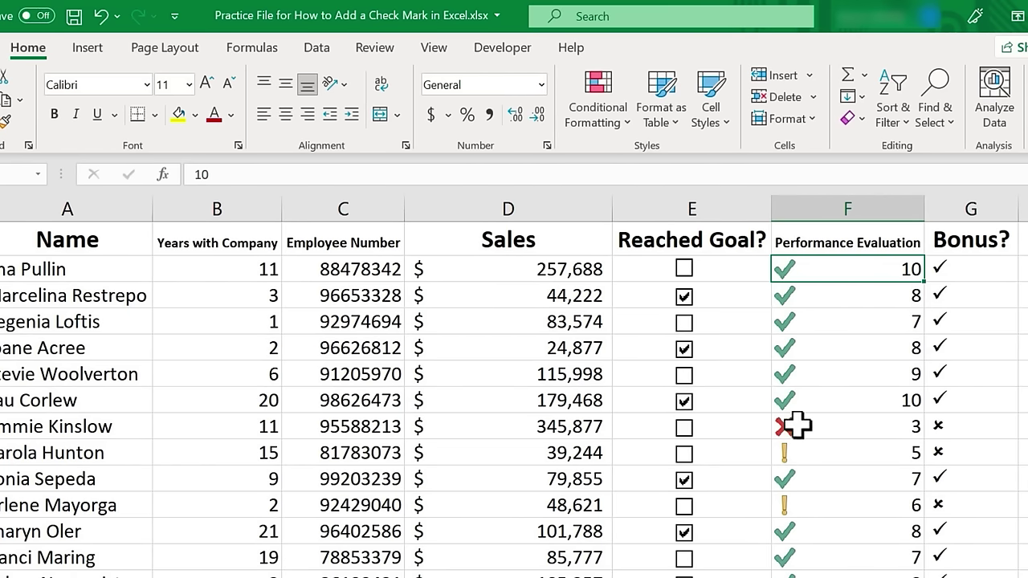
{"action": "scroll", "coordinate": [912, 433], "scroll_direction": "down", "scroll_amount": 5}
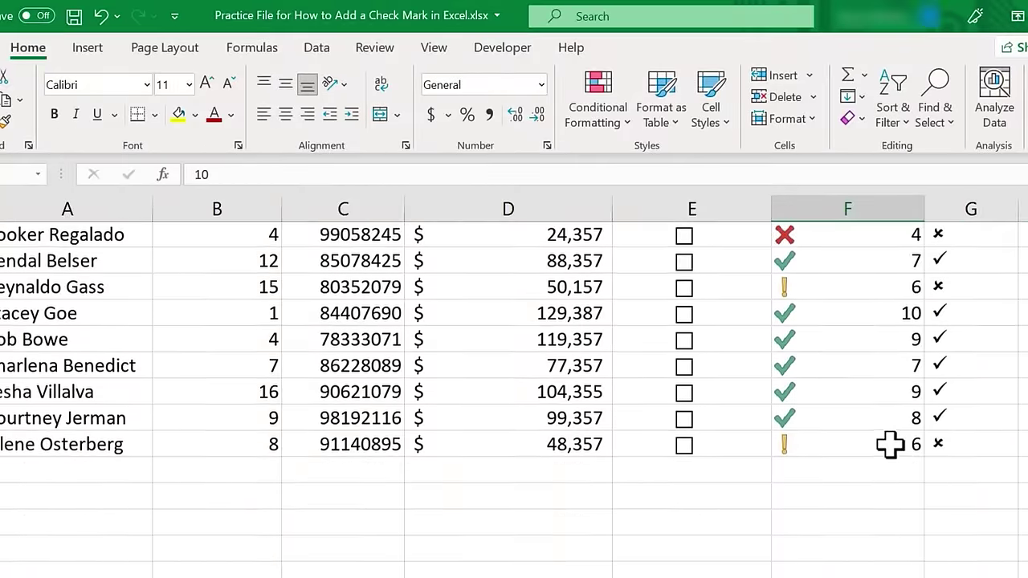
- Select the Performance Evaluation scores F2:F23 and open the Conditional Formatting Rules Manager for them
{"action": "scroll", "coordinate": [891, 441], "scroll_direction": "up", "scroll_amount": 5}
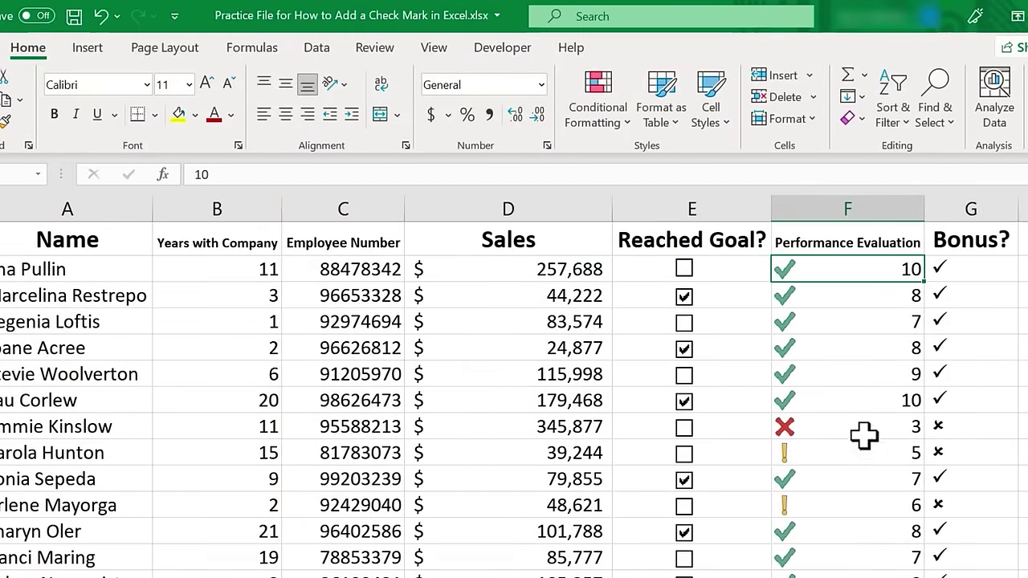
{"action": "scroll", "coordinate": [863, 436], "scroll_direction": "down", "scroll_amount": 3}
{"action": "left_click_drag", "start_coordinate": [862, 436], "coordinate": [839, 546]}
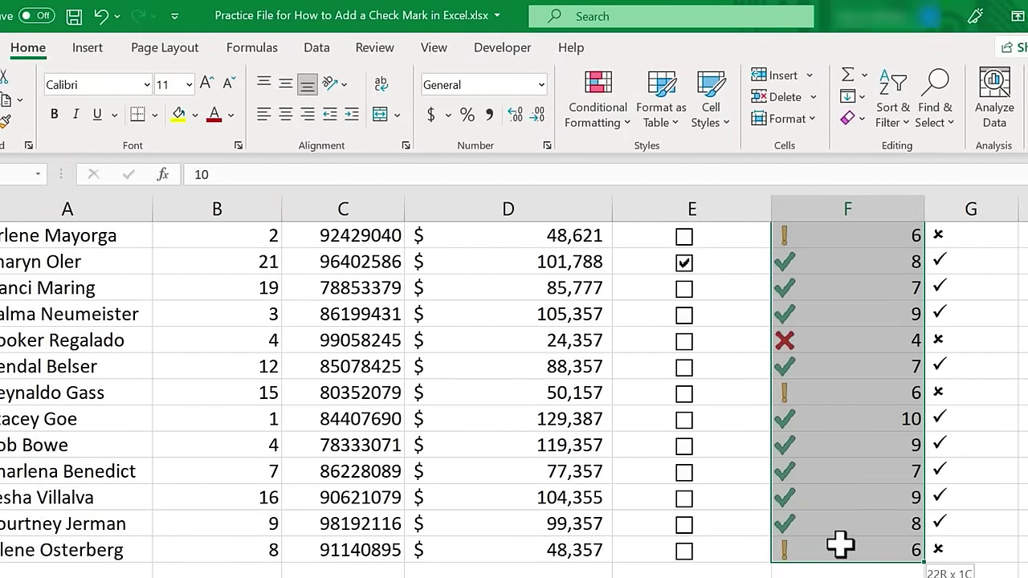
{"action": "left_click", "coordinate": [599, 92]}
{"action": "left_click", "coordinate": [642, 441]}
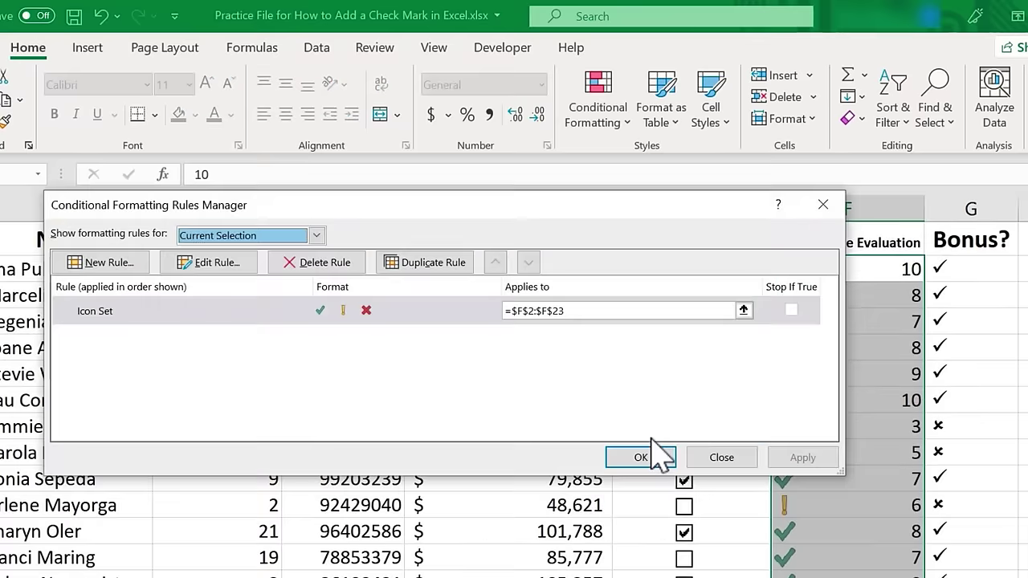
- Edit the Icon Set rule for F2:F23 to show icons only, hiding the scores, and apply the change
{"action": "left_click", "coordinate": [157, 313]}
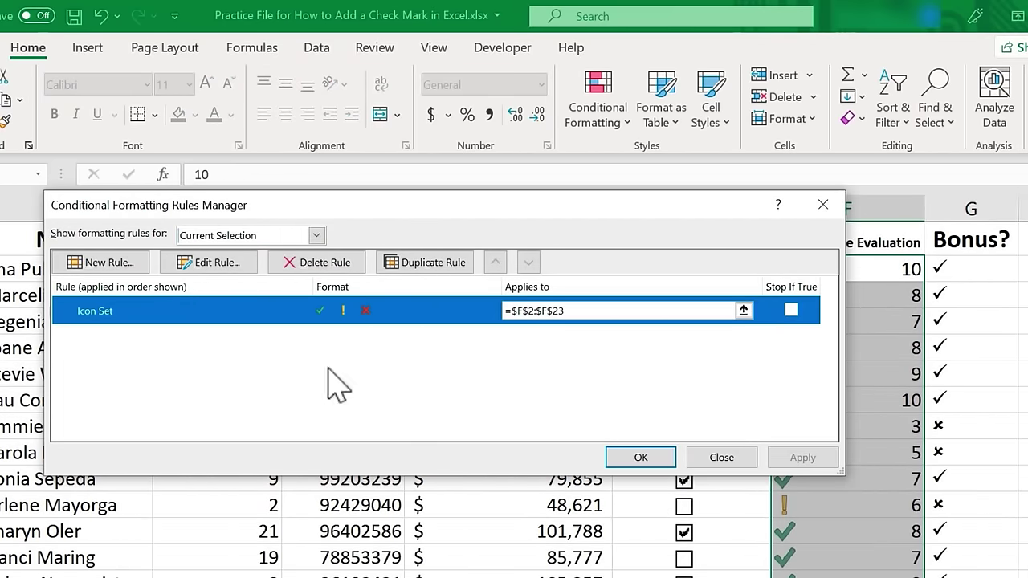
{"action": "left_click", "coordinate": [210, 262]}
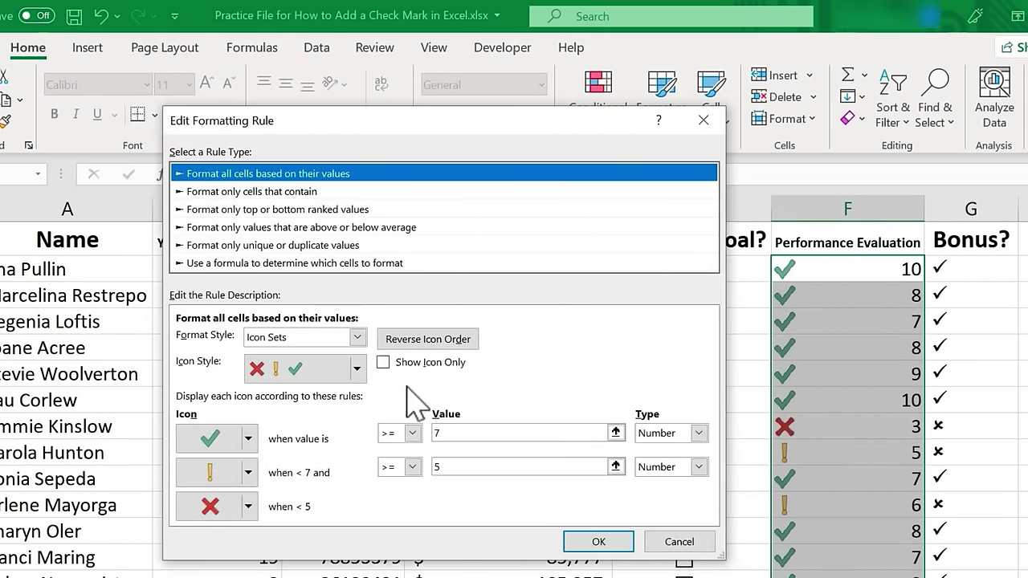
{"action": "left_click", "coordinate": [384, 363]}
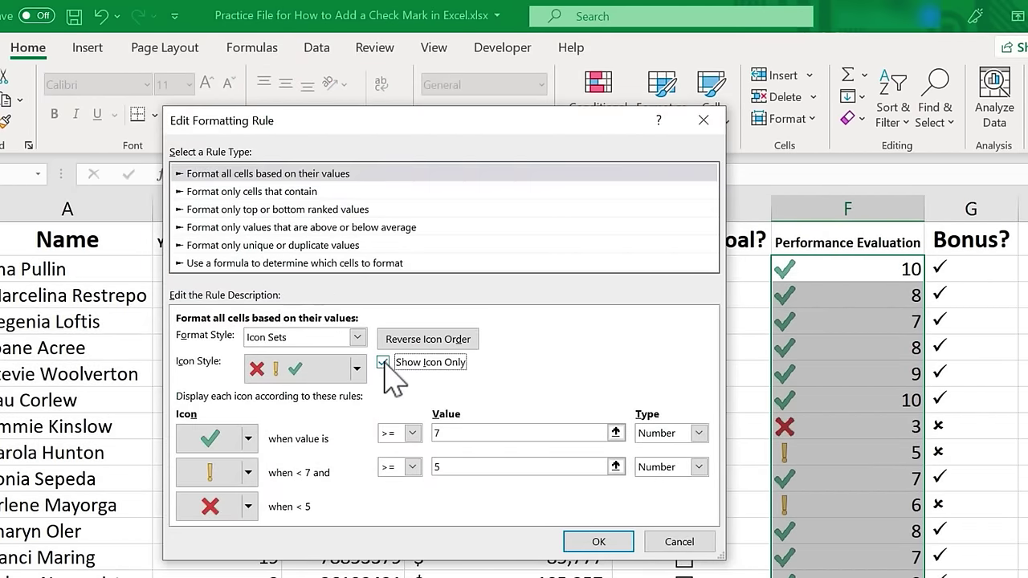
{"action": "left_click", "coordinate": [610, 544]}
{"action": "left_click", "coordinate": [801, 458]}
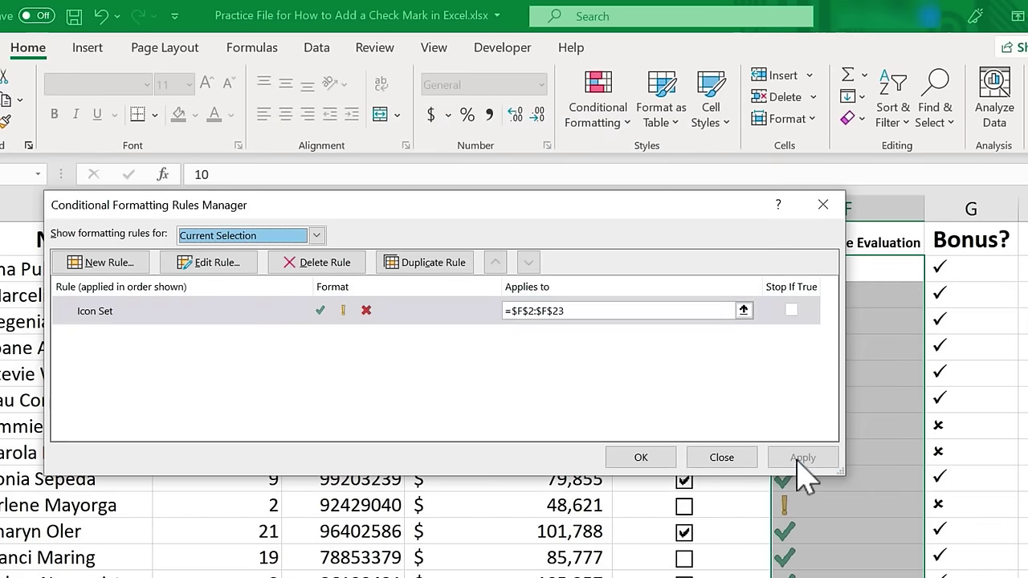
{"action": "left_click", "coordinate": [643, 459]}
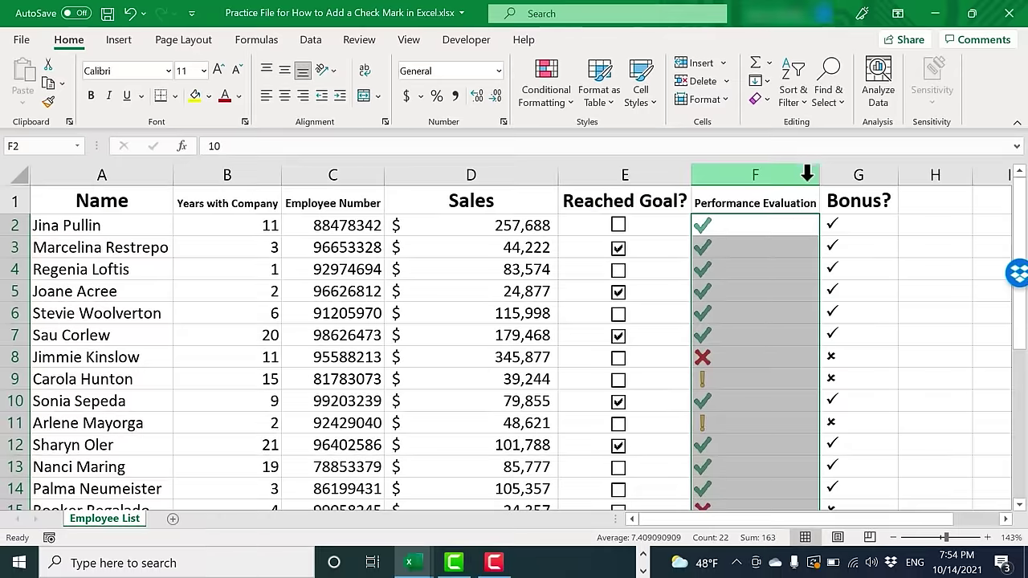
{"action": "left_click", "coordinate": [718, 264]}
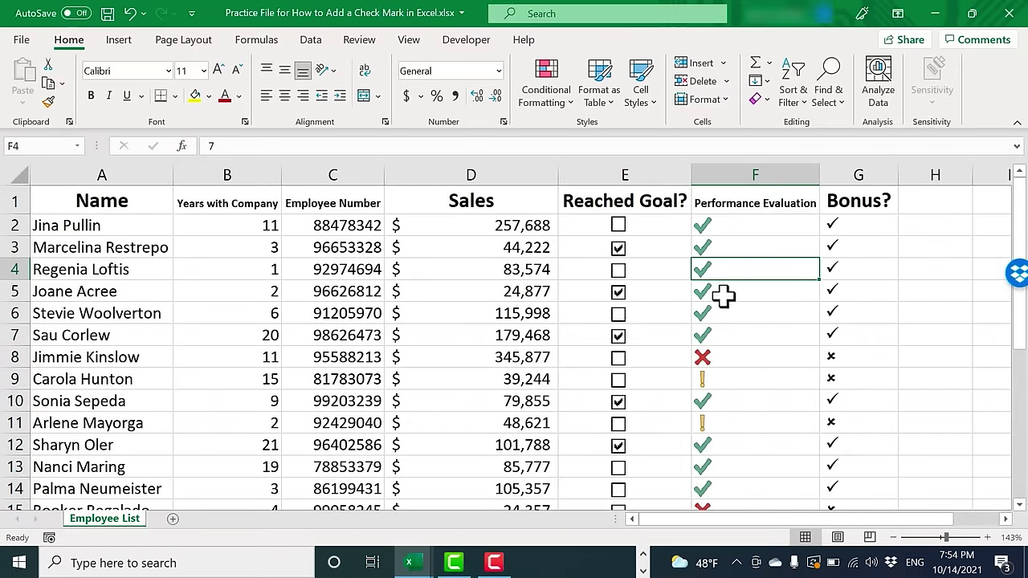
{"action": "left_click", "coordinate": [739, 399]}
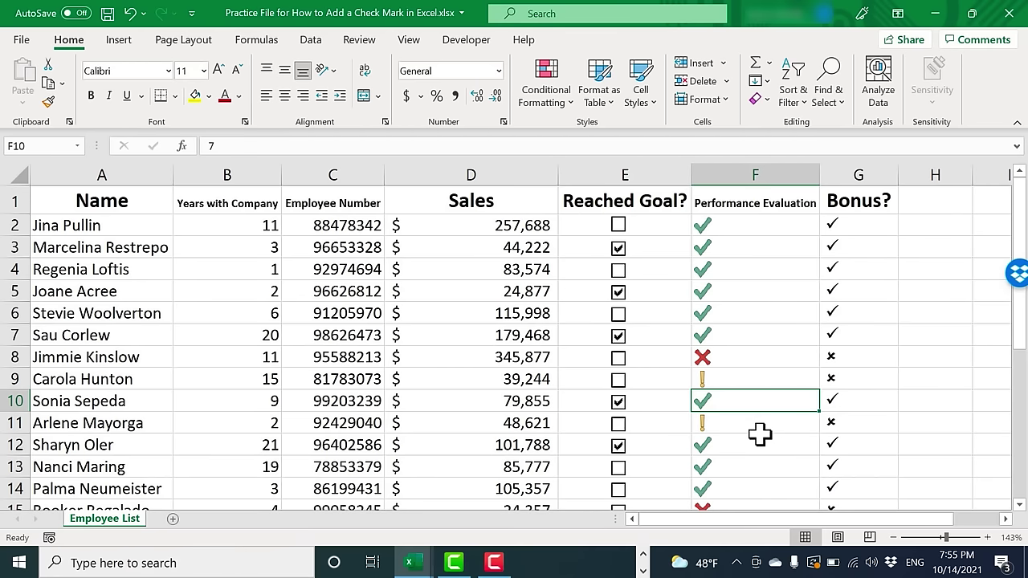
{"action": "left_click", "coordinate": [620, 290]}
{"action": "left_click", "coordinate": [460, 42]}
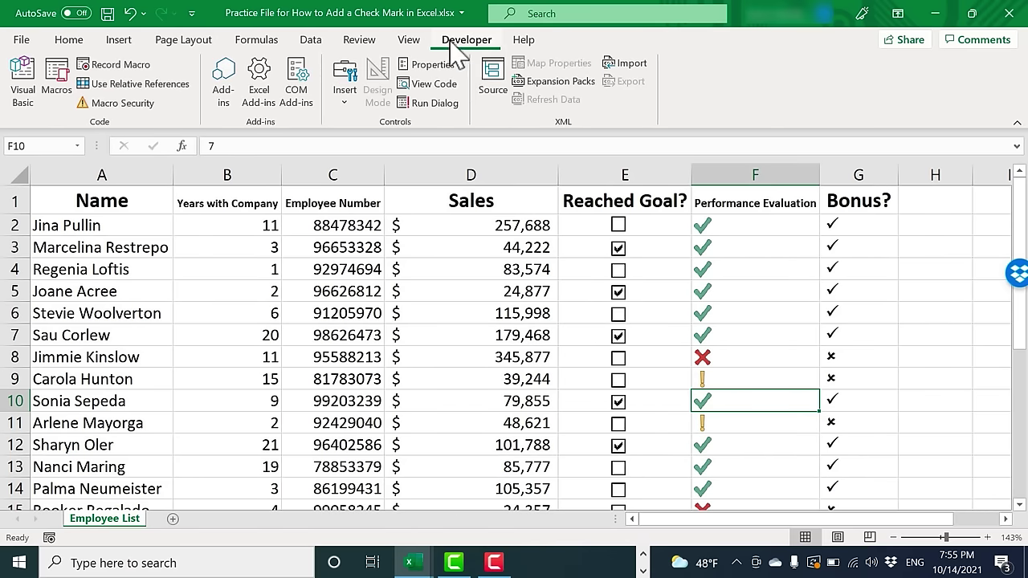
{"action": "left_click", "coordinate": [347, 90]}
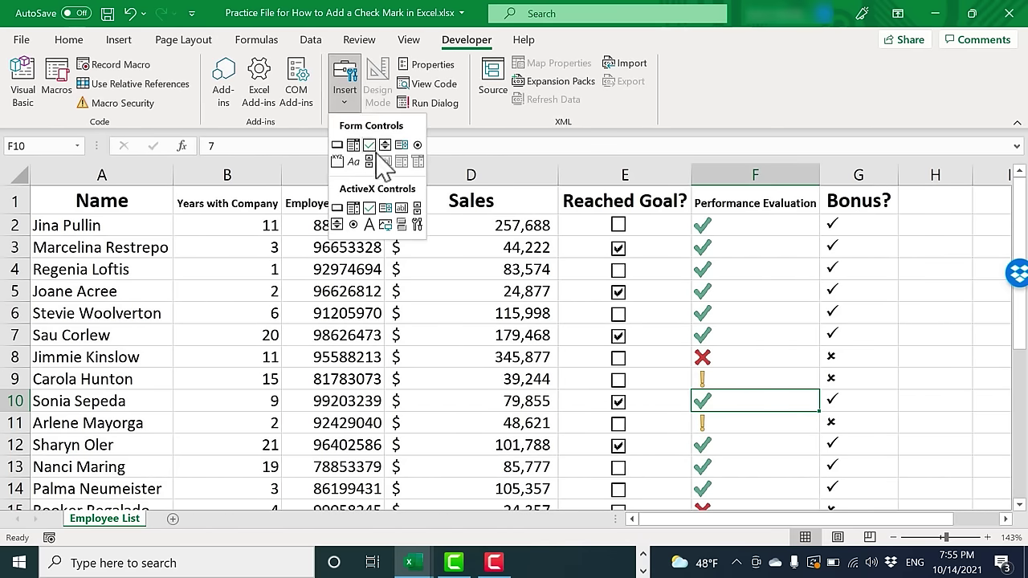
{"action": "left_click", "coordinate": [614, 247]}
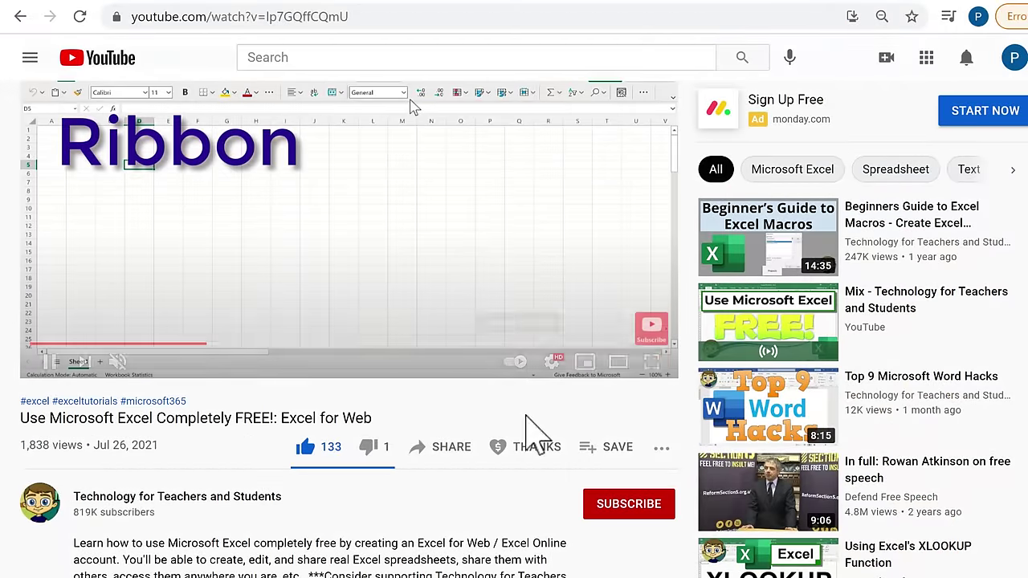
- On YouTube, open the Super Thanks options for the video "Use Microsoft Excel Completely FREE!: Excel for Web"
{"action": "left_click", "coordinate": [551, 455]}
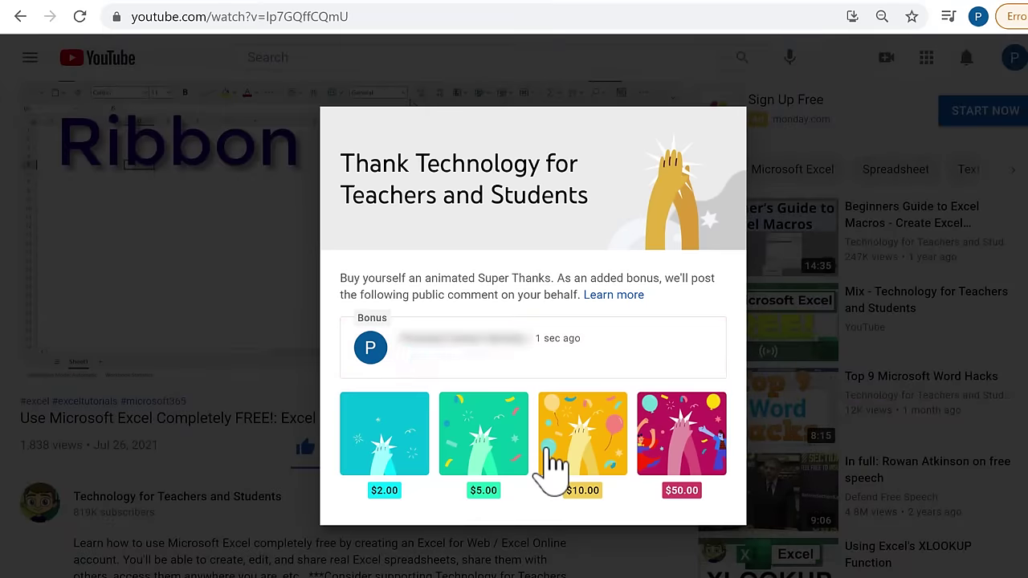